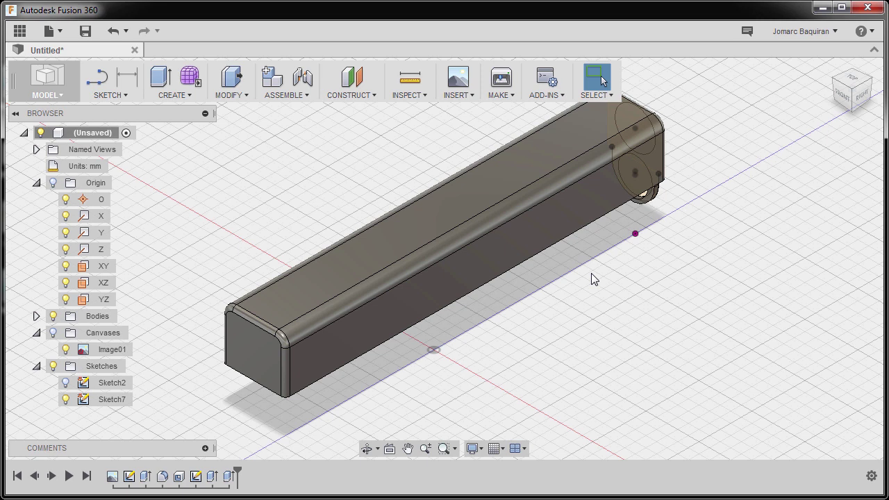
Step: Show the reference canvas and start a line sketch on the YZ origin plane
click(54, 333)
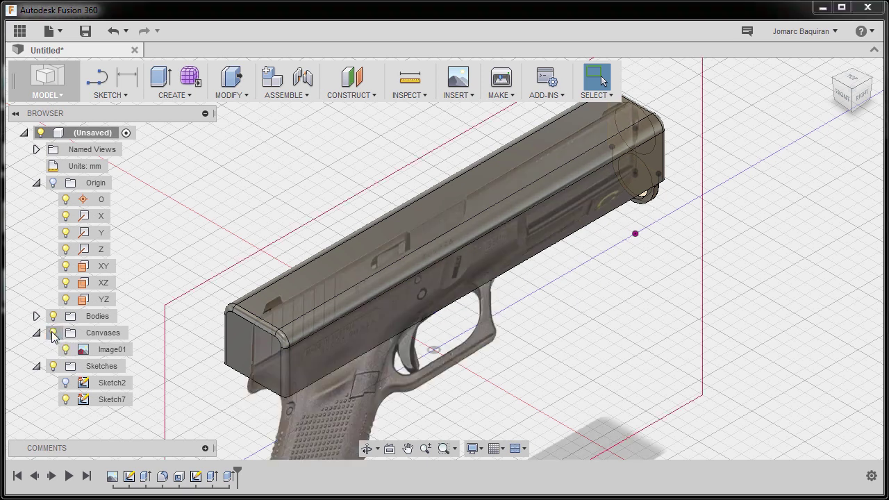
click(569, 311)
key(l)
key(s)
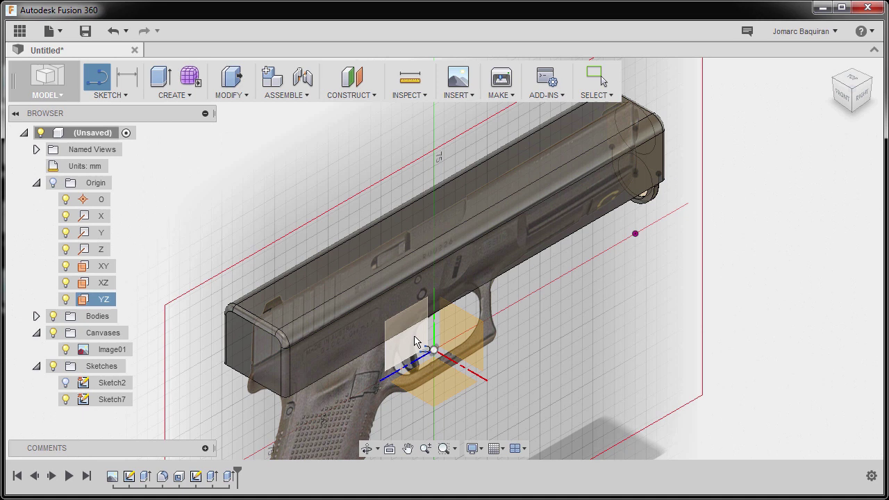
click(416, 341)
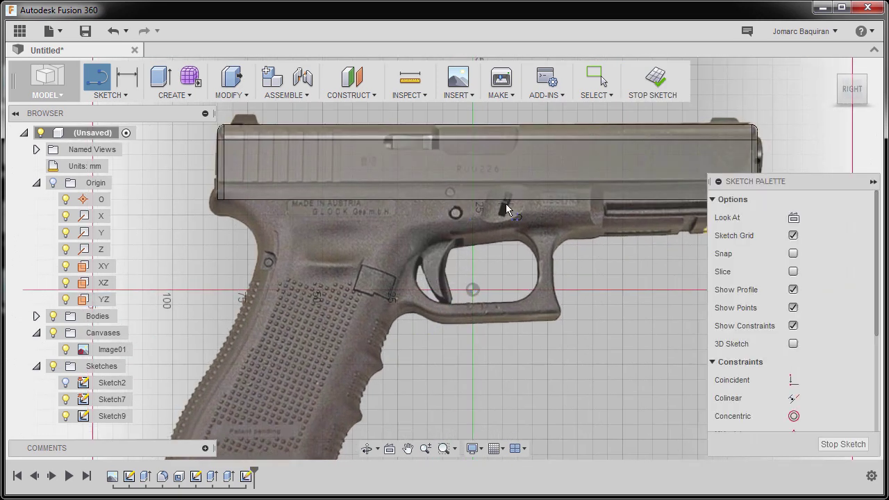
Step: Trace the ejection port and extractor recess as one open line profile with a tangent arc end, its bottom edge about 24 mm long
scroll(436, 239, up, 6)
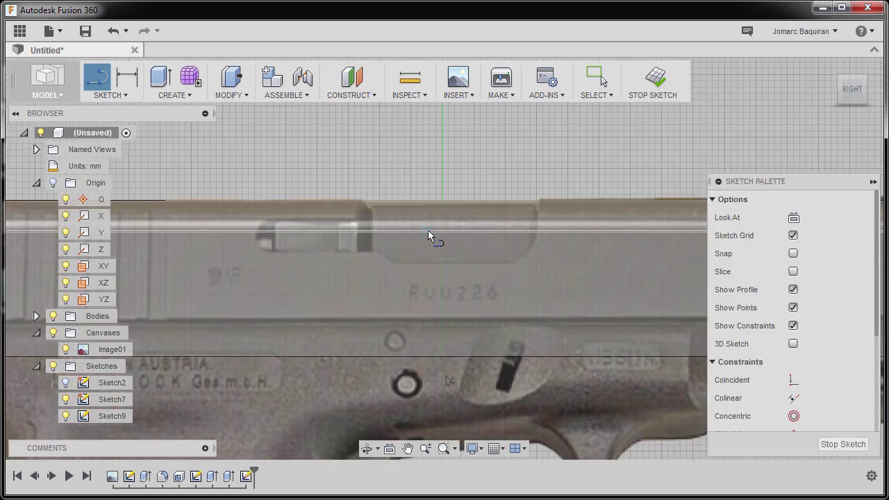
middle_drag(428, 230, 427, 256)
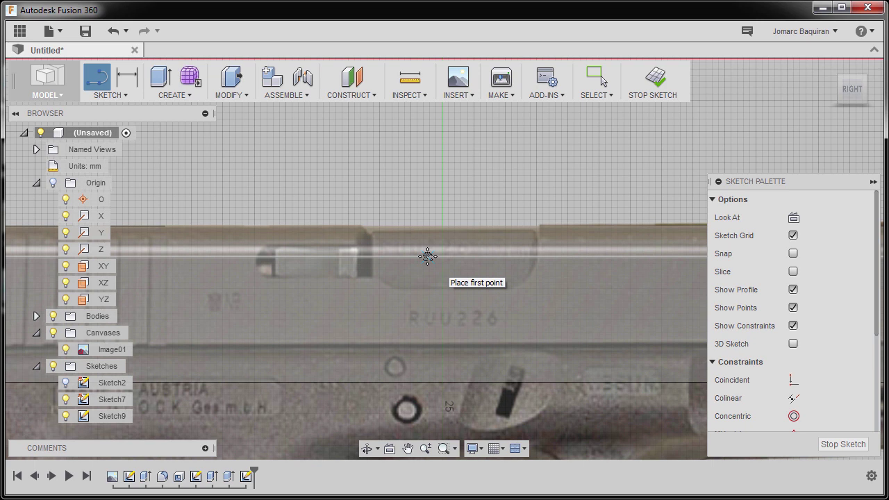
click(532, 210)
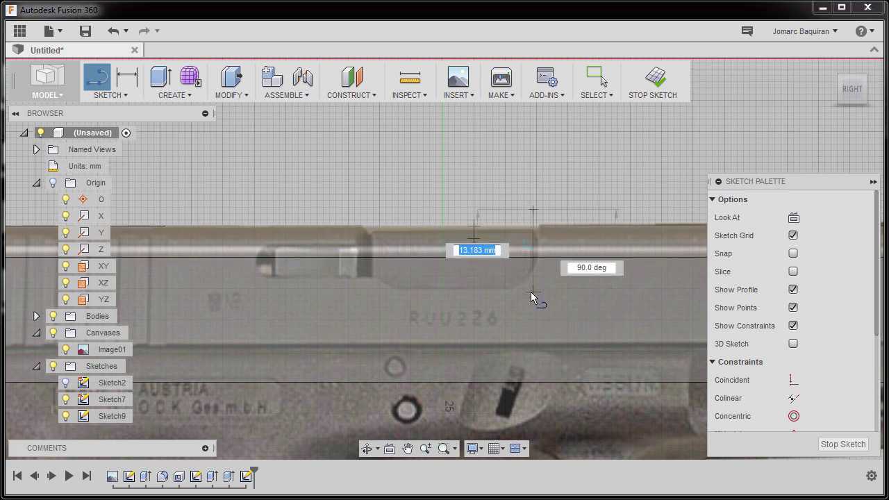
click(532, 297)
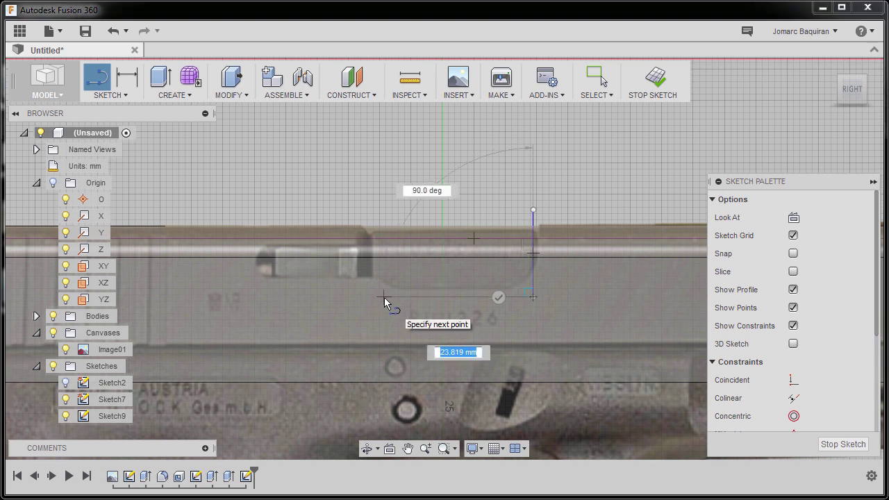
click(384, 297)
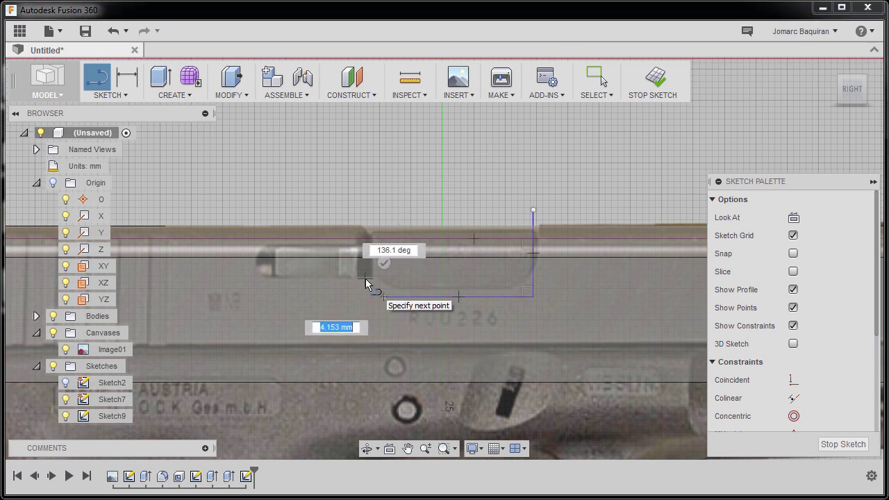
click(365, 278)
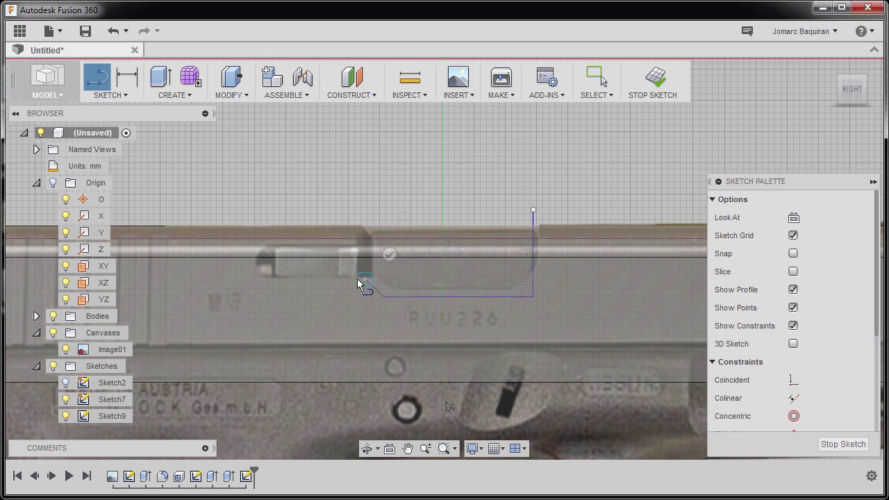
click(277, 279)
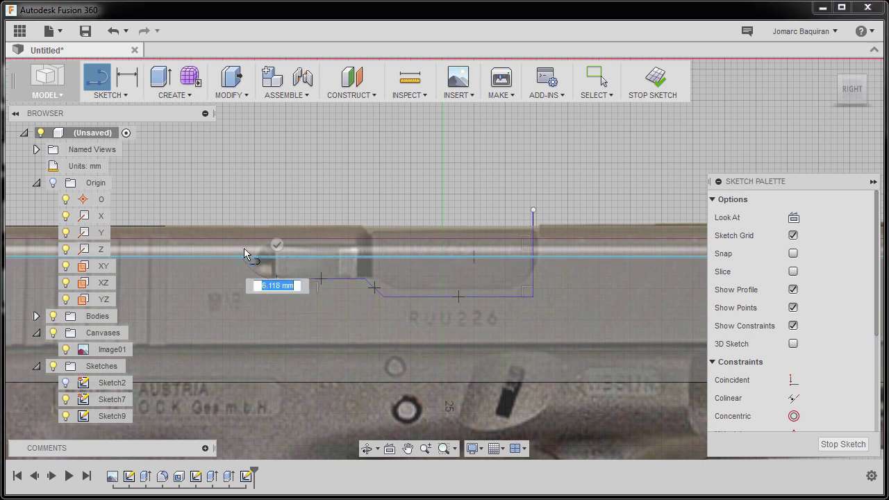
click(281, 247)
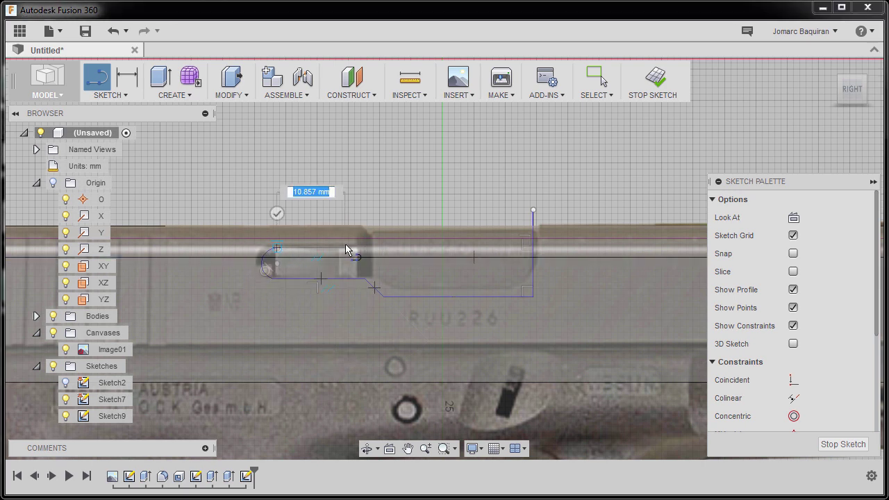
click(352, 244)
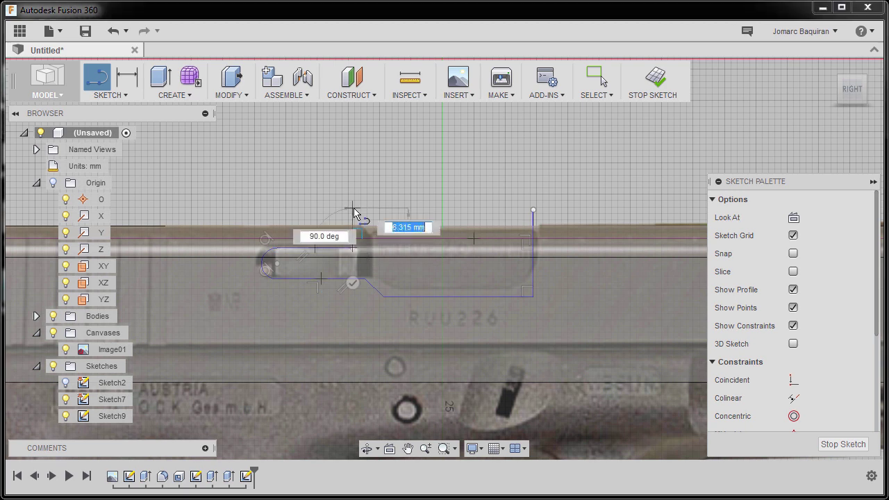
click(353, 208)
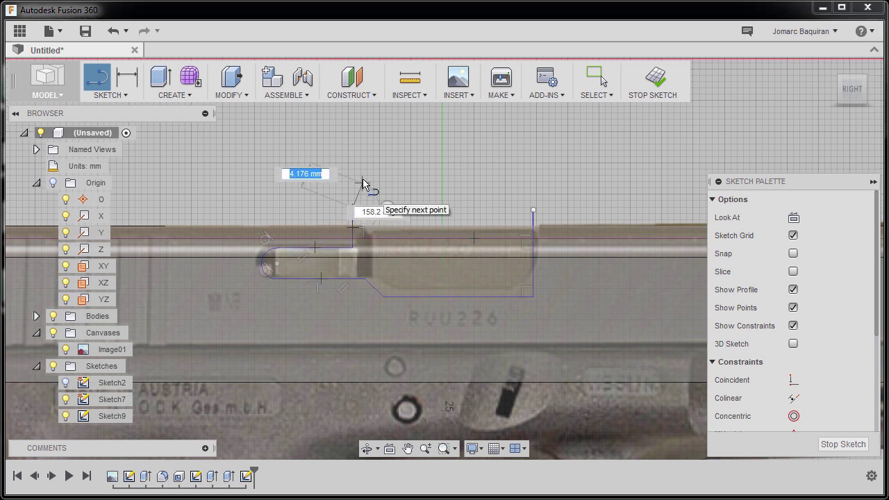
key(Escape)
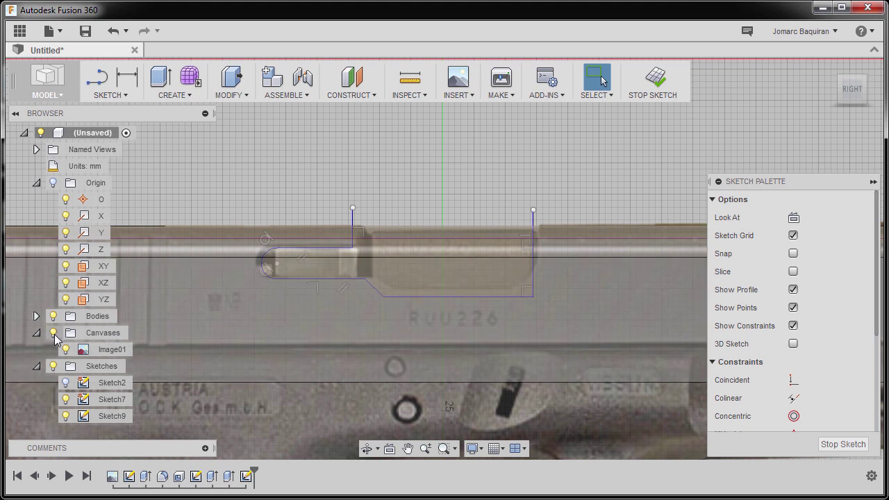
Step: Hide the reference canvas and make both open upper endpoints of the profile coincident with the slide's top edge
scroll(383, 230, up, 3)
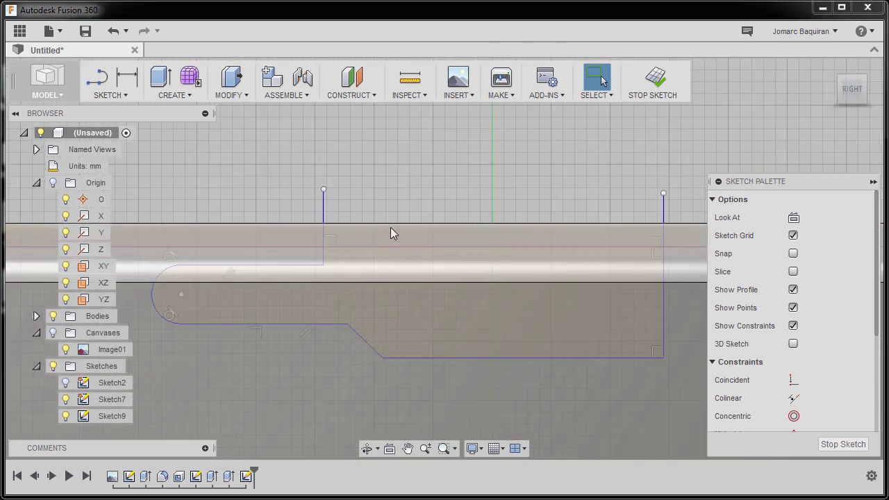
scroll(388, 231, down, 1)
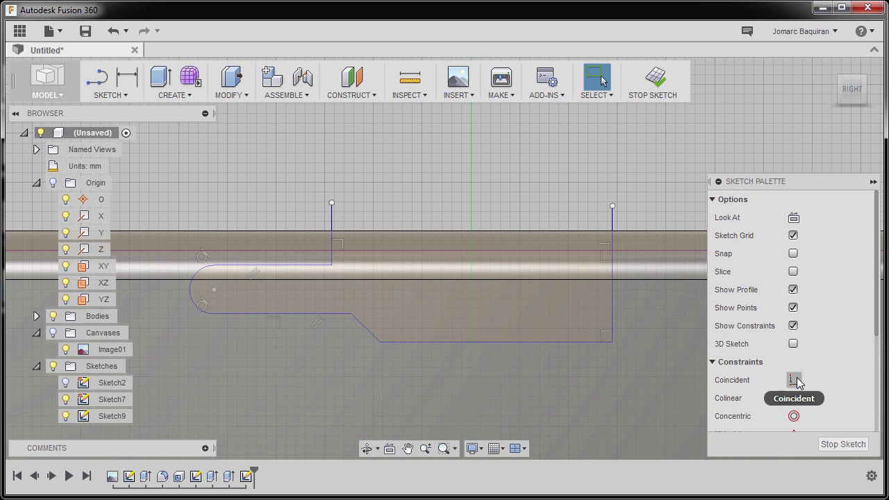
click(793, 381)
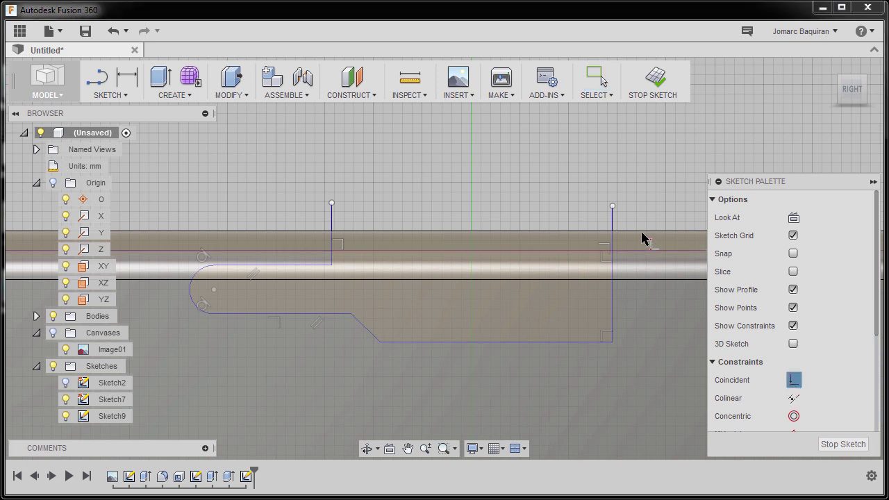
click(611, 206)
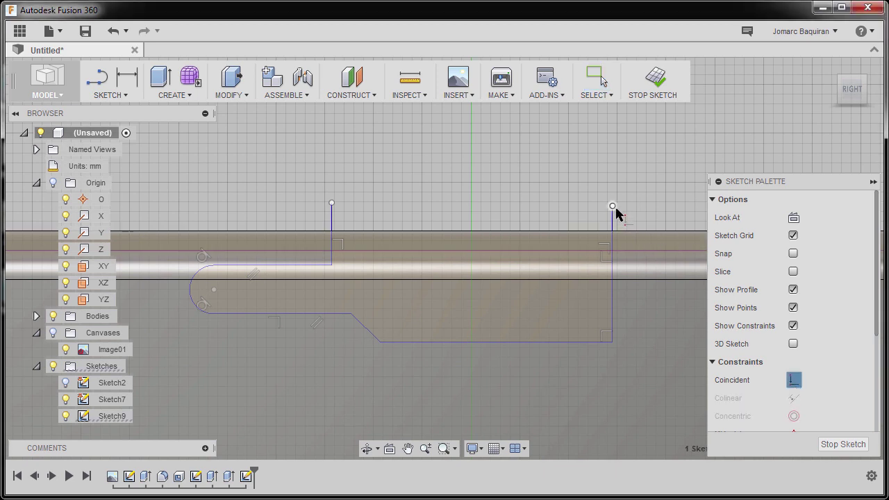
click(630, 232)
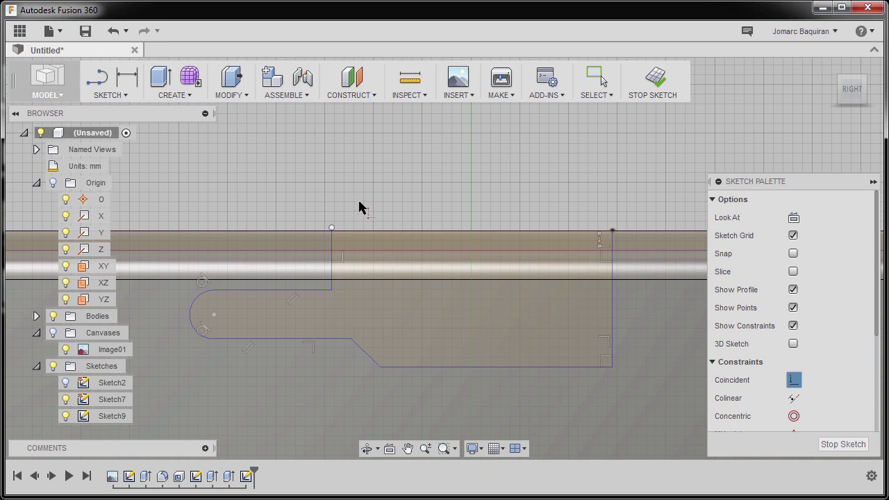
click(332, 228)
click(371, 229)
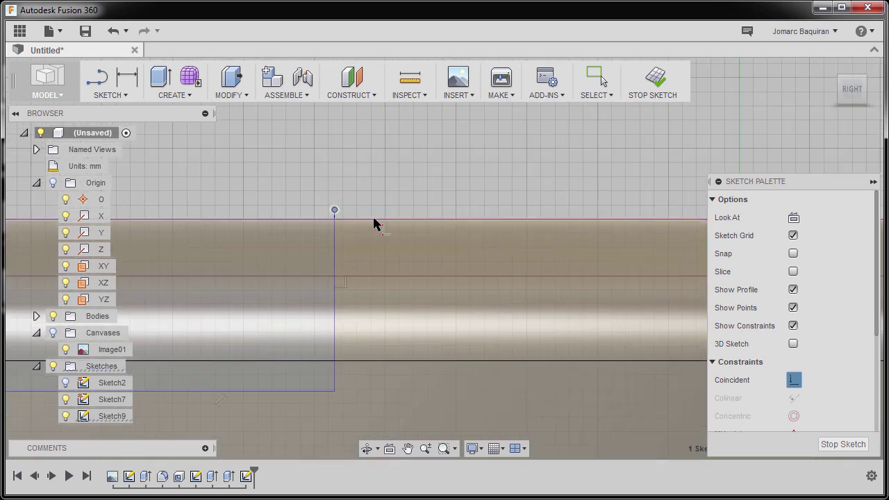
scroll(375, 224, down, 5)
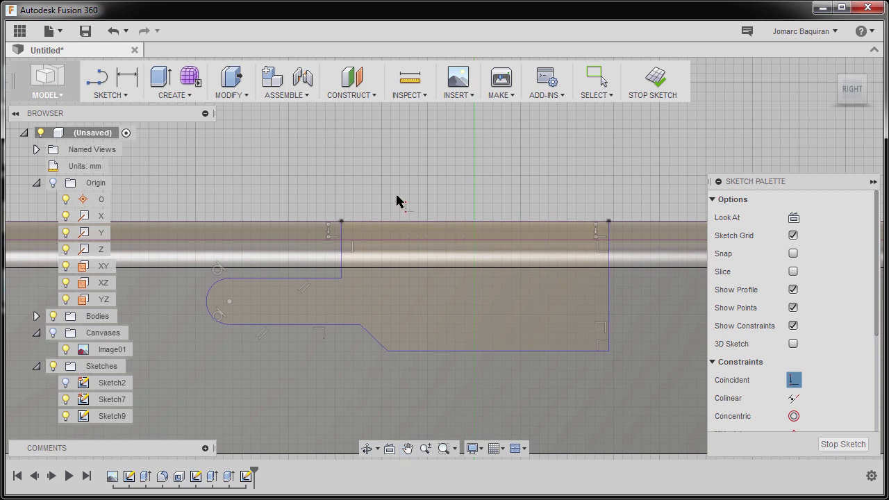
Step: Dimension the profile's depth from the slide's top edge to its bottom line as 13.5 mm
key(d)
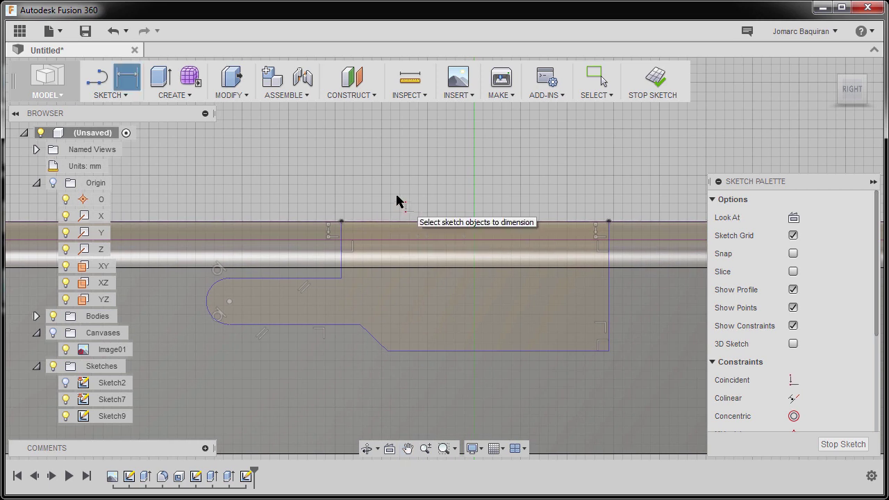
click(559, 222)
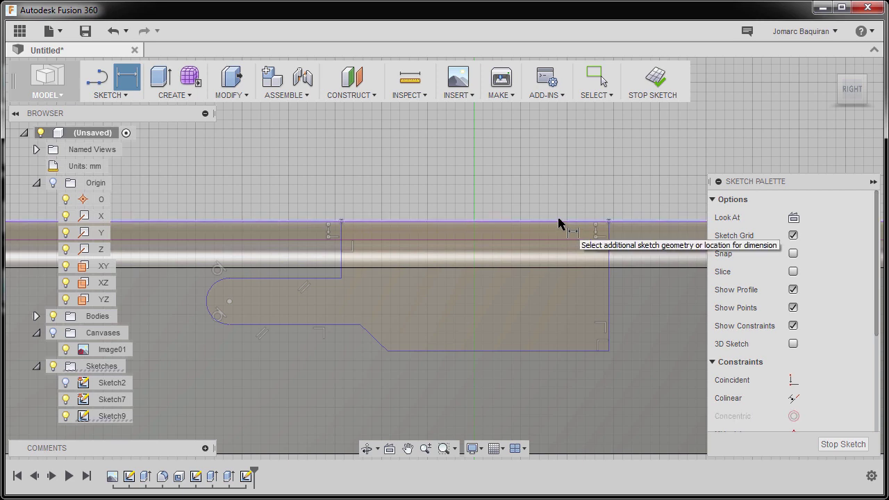
click(558, 351)
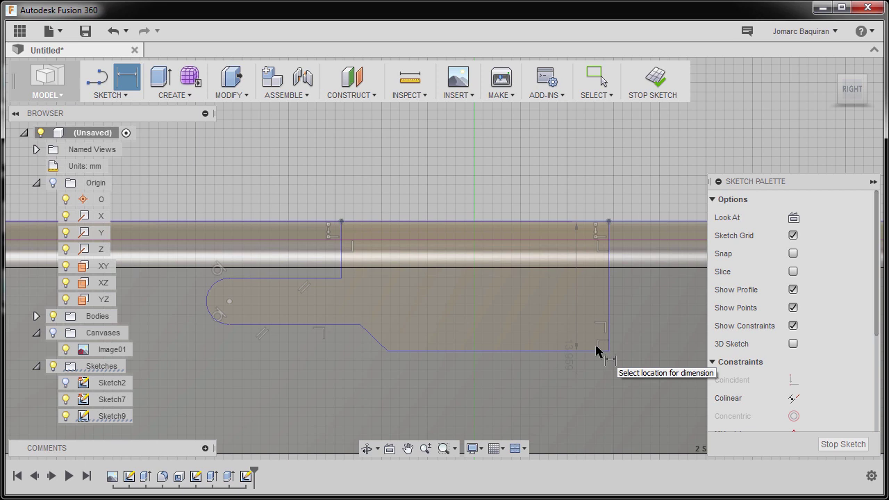
click(662, 182)
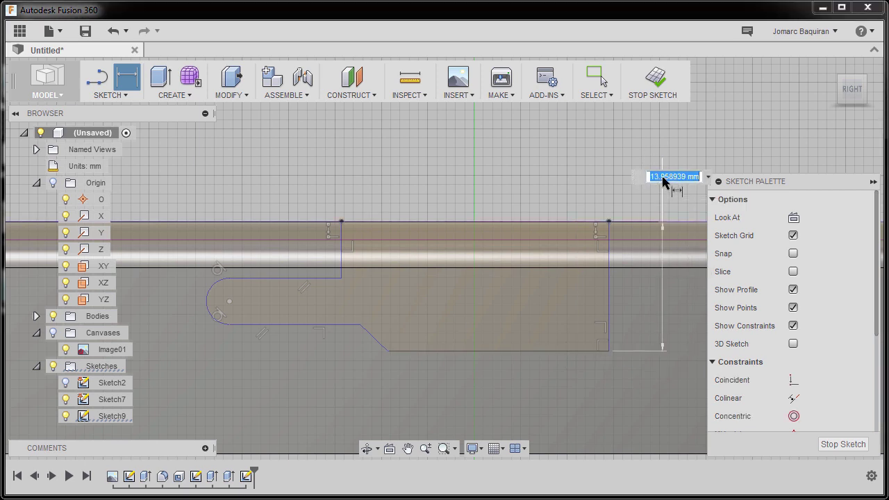
text(1)
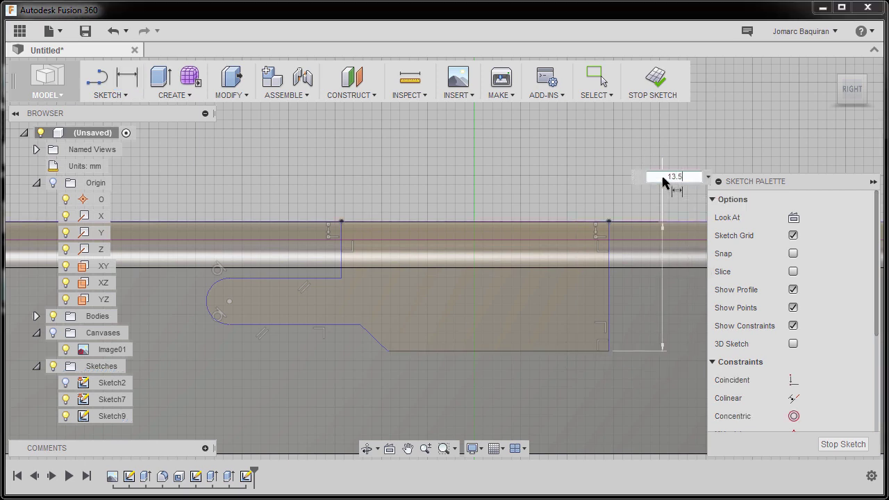
text(3.5)
key(Return)
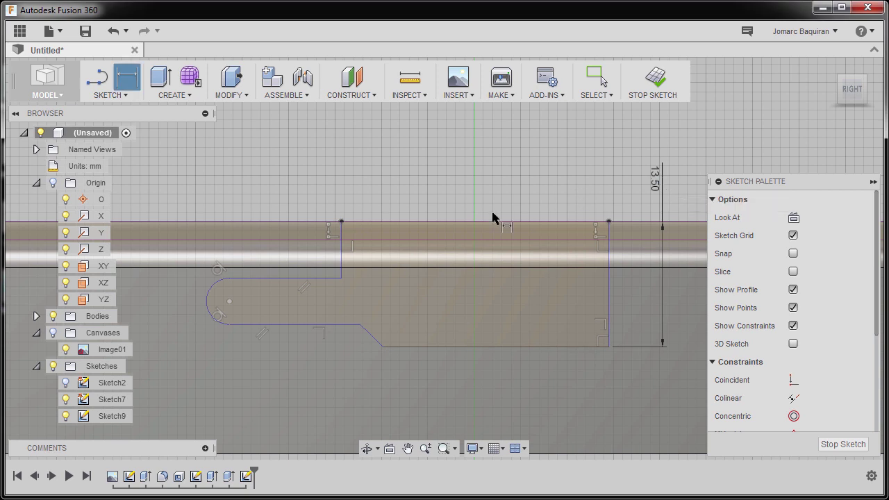
Step: Dimension the profile's bottom horizontal line to a length of 25 mm
click(493, 347)
click(498, 190)
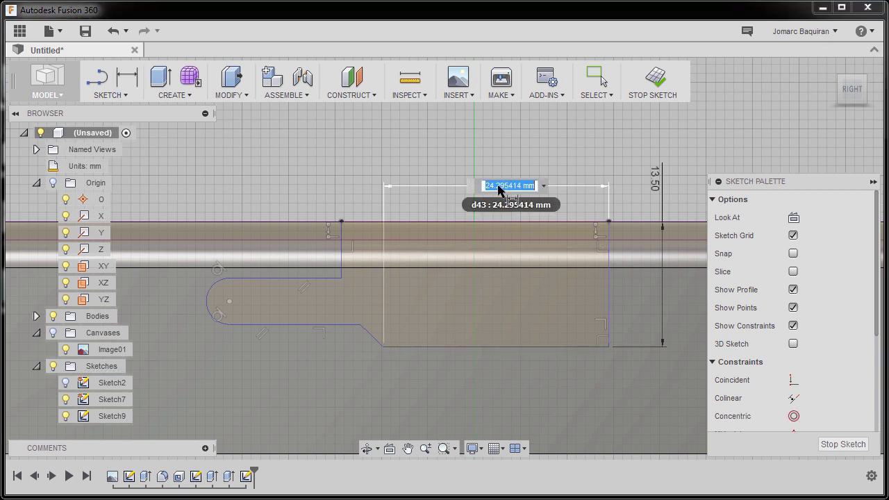
text(25)
key(Return)
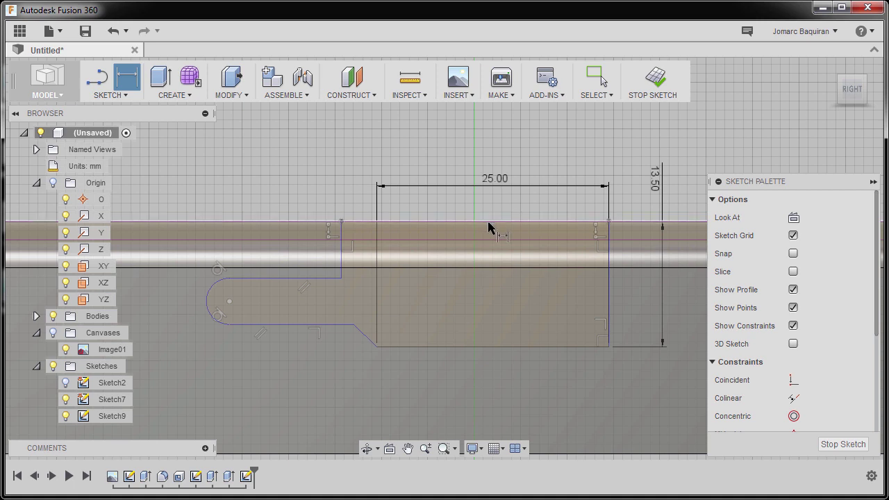
Step: Dimension the distance between the profile's two vertical side lines as 28 mm
click(343, 238)
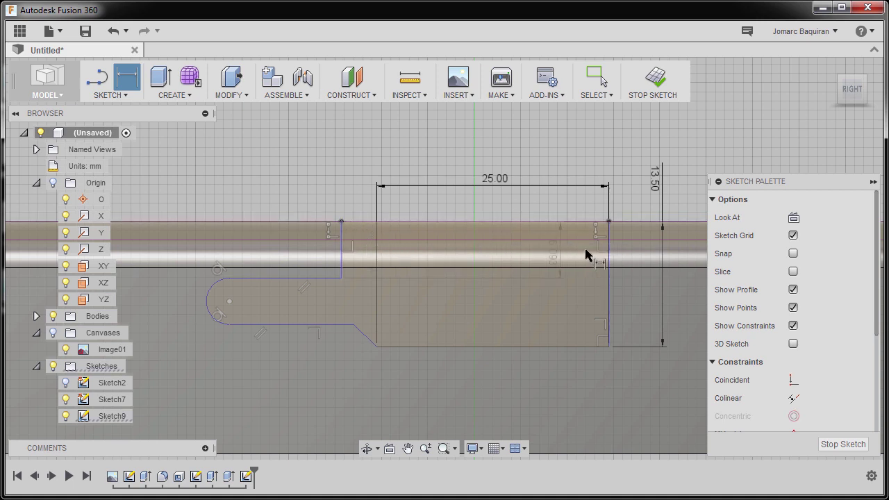
click(610, 242)
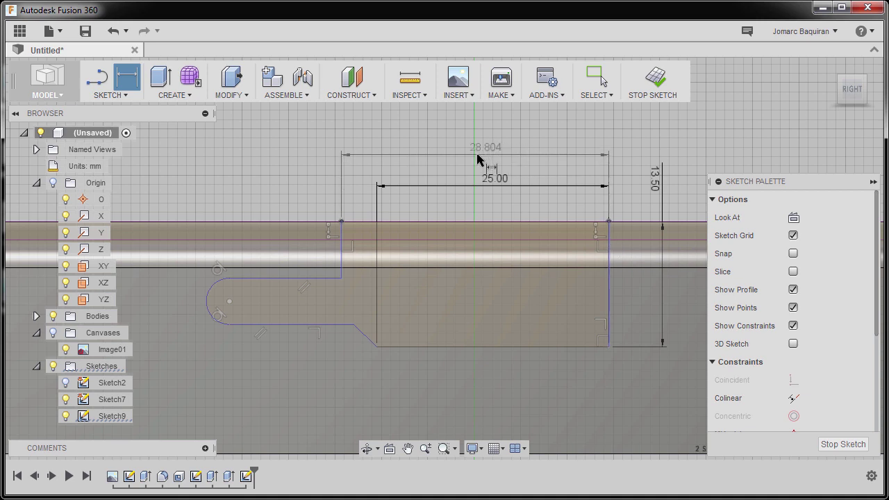
click(478, 158)
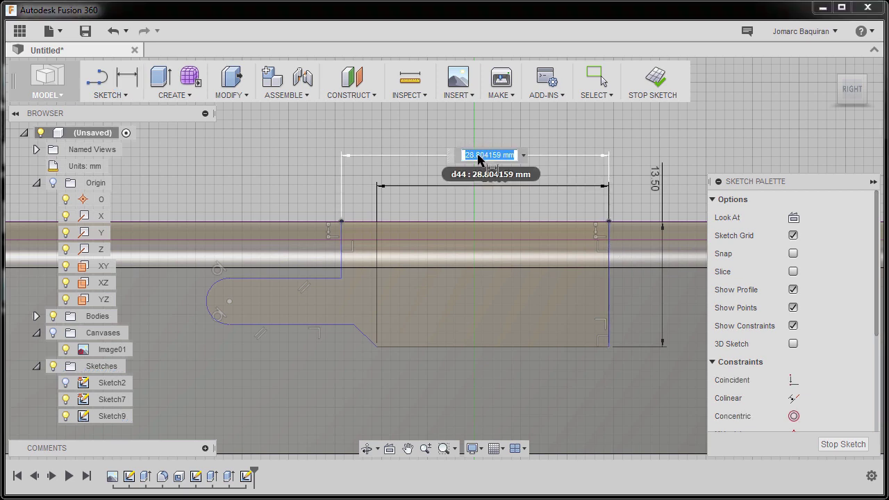
text(28)
key(Return)
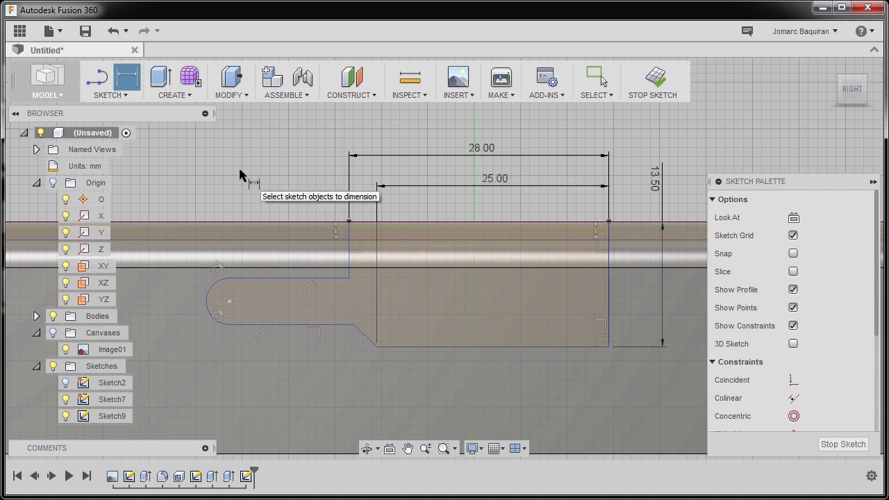
Step: Dimension the height between the slot extension's two horizontal lines as 5 mm
click(293, 325)
click(292, 279)
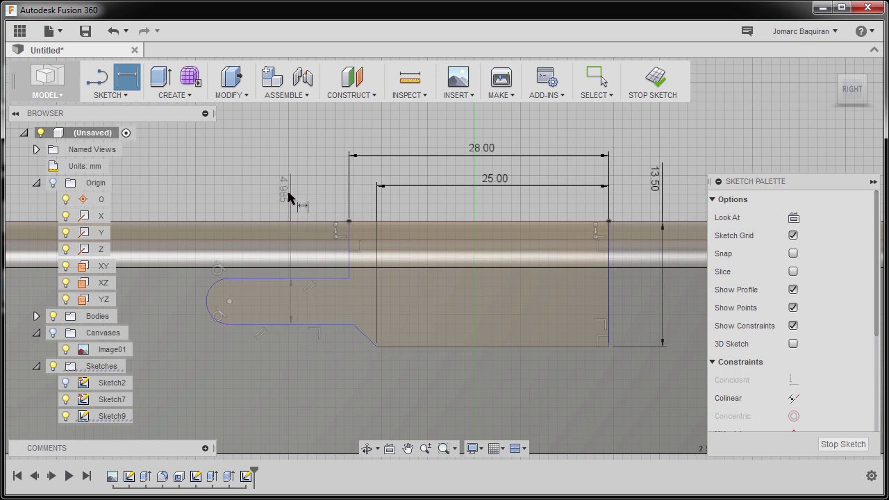
click(285, 195)
text(5)
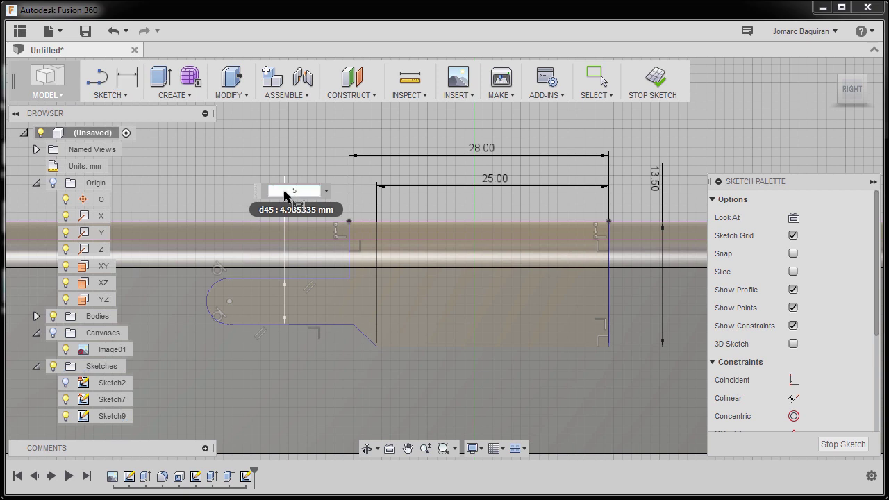
key(Return)
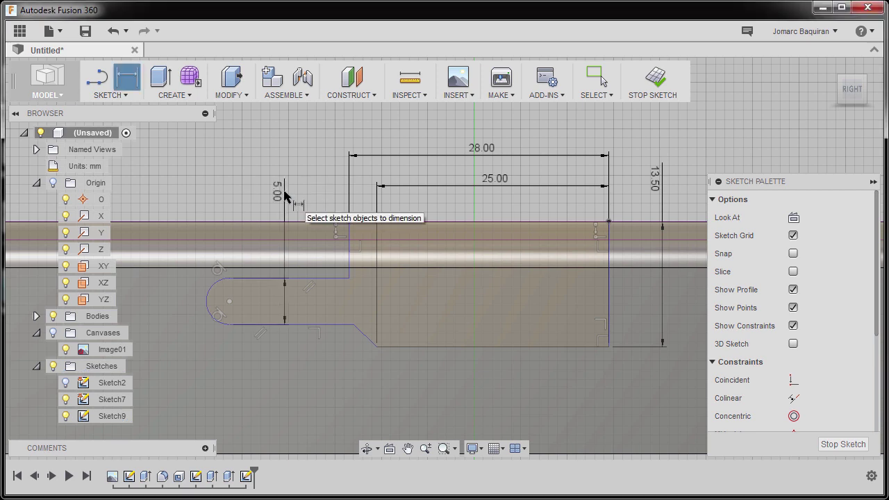
Step: Dimension the distance from the slide's top edge to the centre of the slot's rounded end as 8 mm
click(227, 223)
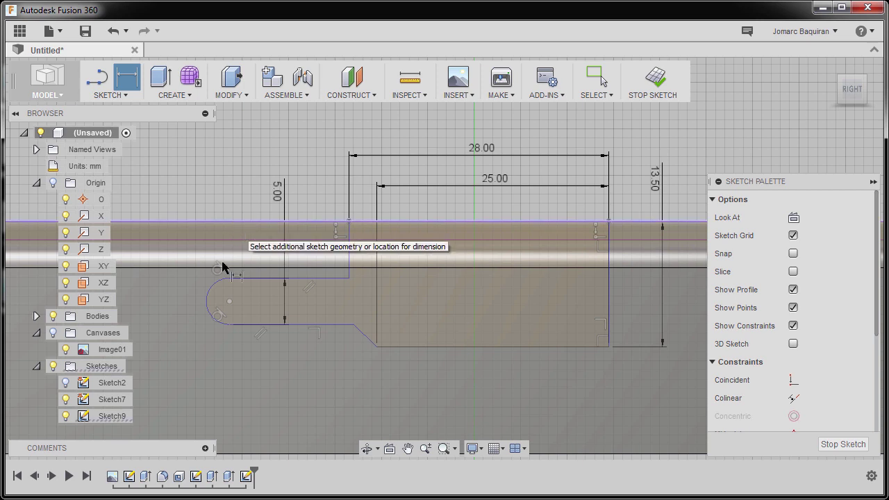
click(229, 303)
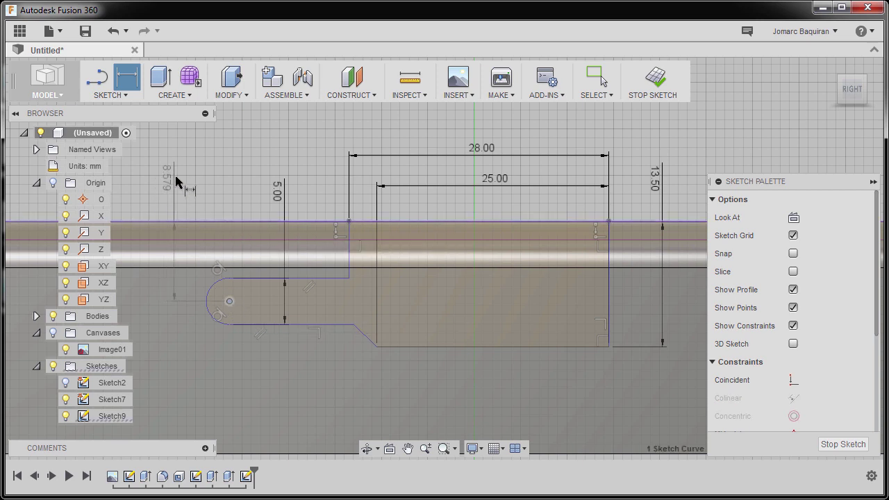
click(185, 194)
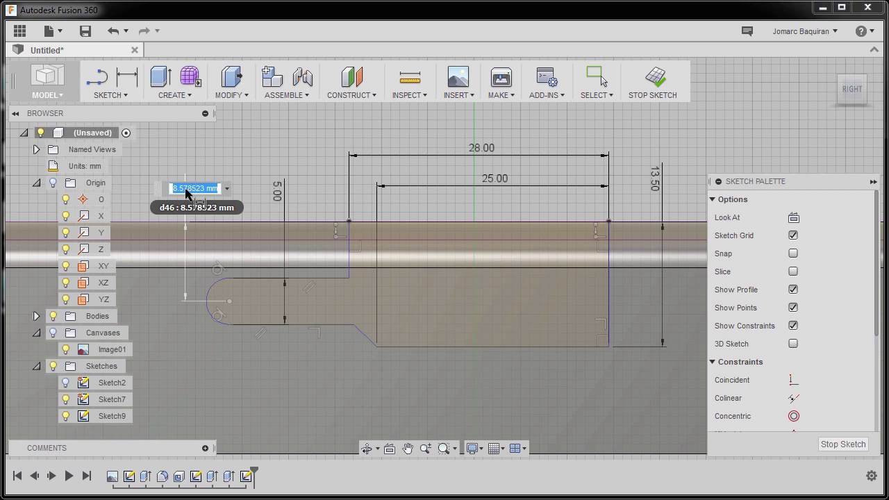
text(8)
key(Return)
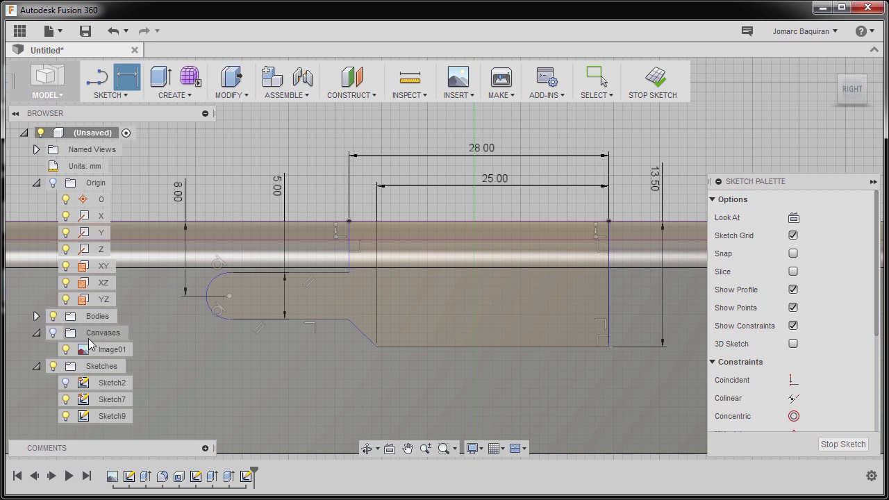
Step: Show the reference canvas and dimension the distance from the rounded end's centre to the slide's muzzle end as 121 mm
click(53, 334)
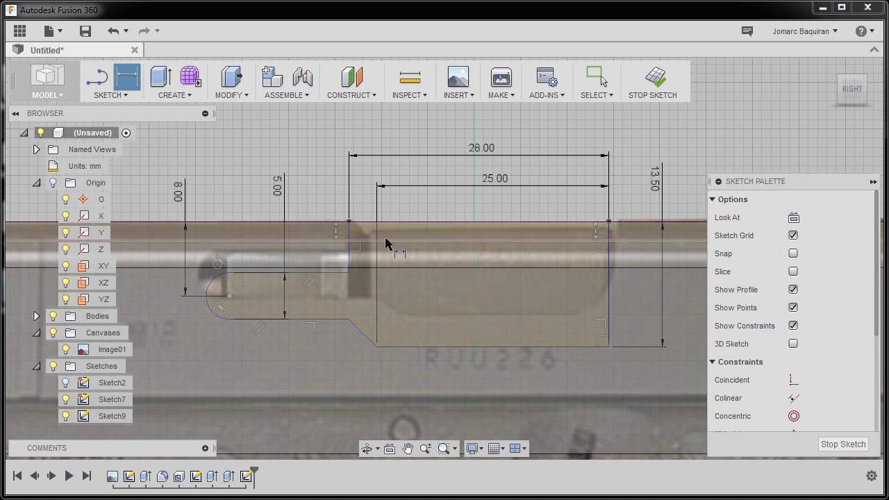
scroll(510, 206, down, 2)
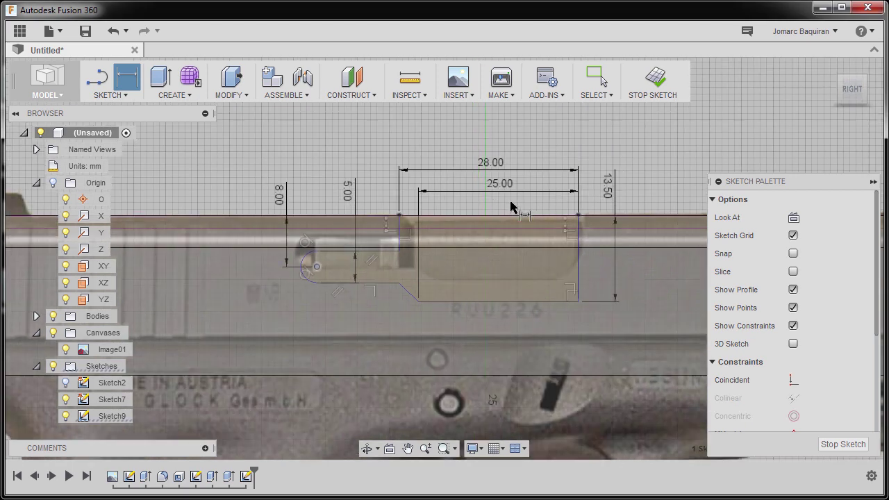
scroll(402, 205, down, 5)
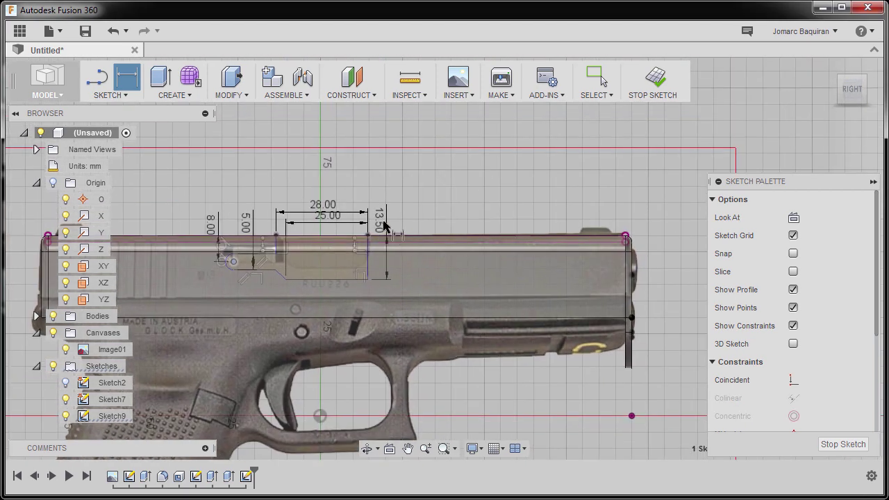
scroll(383, 225, up, 1)
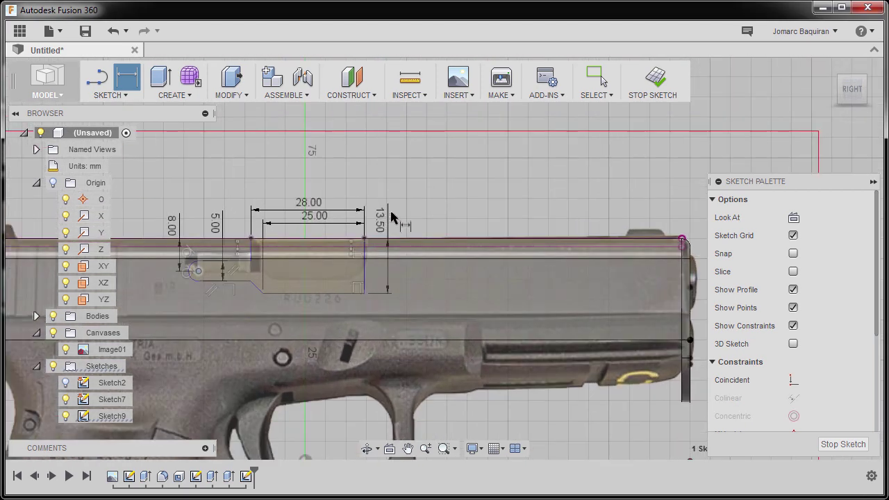
click(690, 270)
click(438, 174)
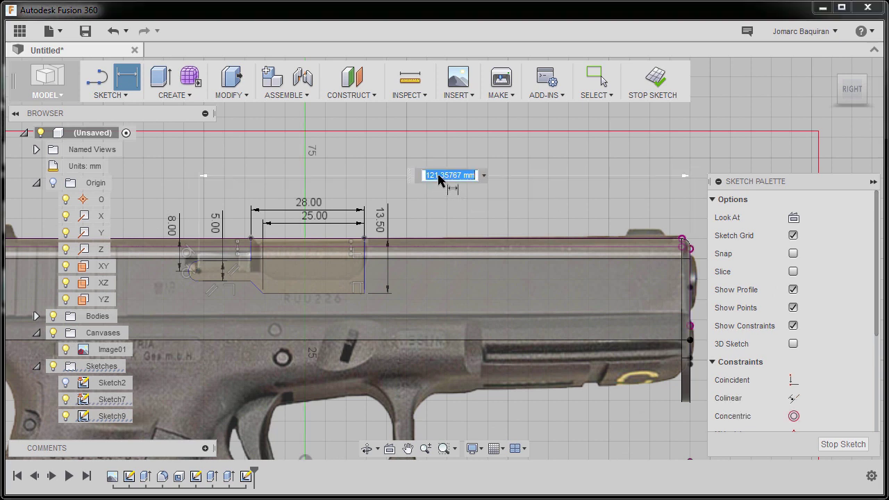
text(121)
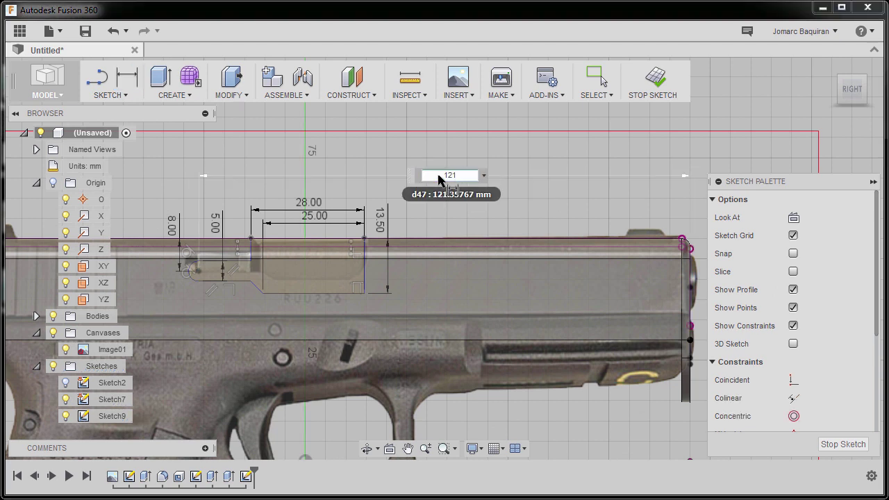
key(Return)
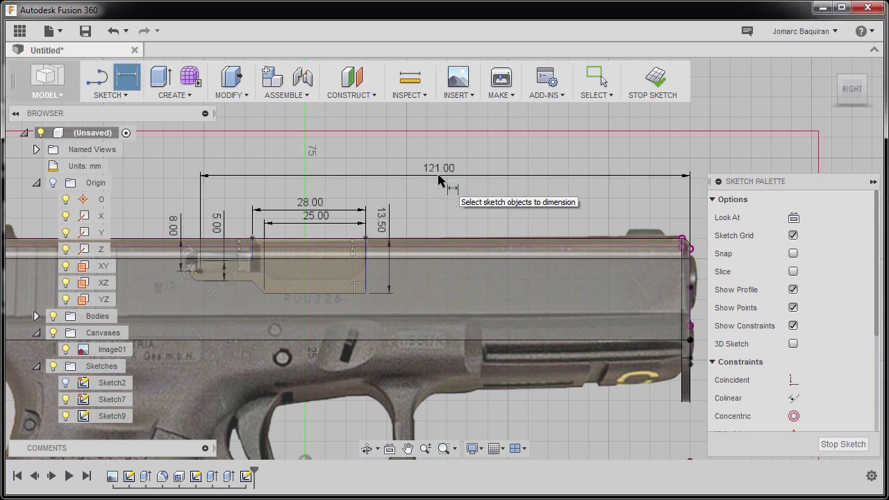
Step: Dimension the distance from the profile's front vertical line to the slide's muzzle end as 80 mm
click(366, 252)
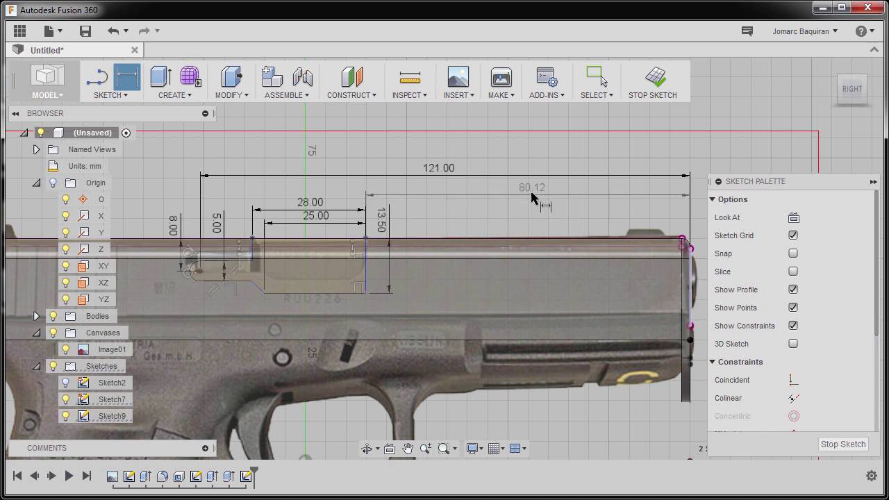
click(532, 201)
text(80)
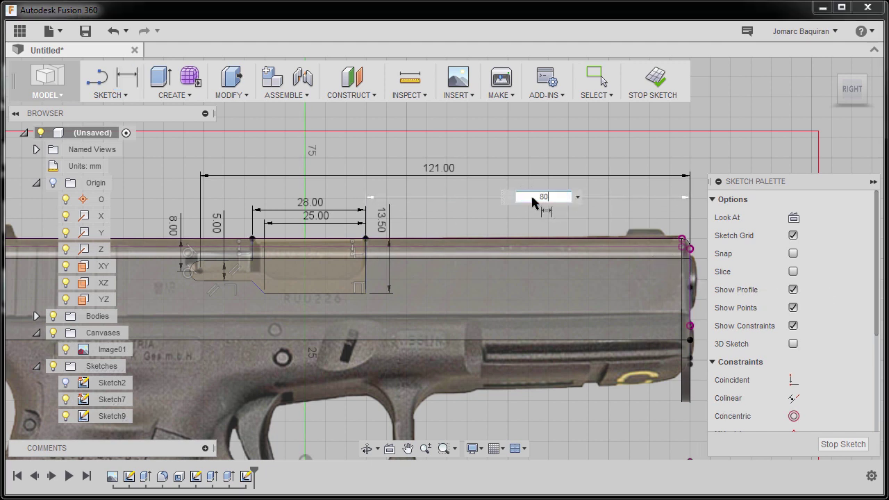
key(Return)
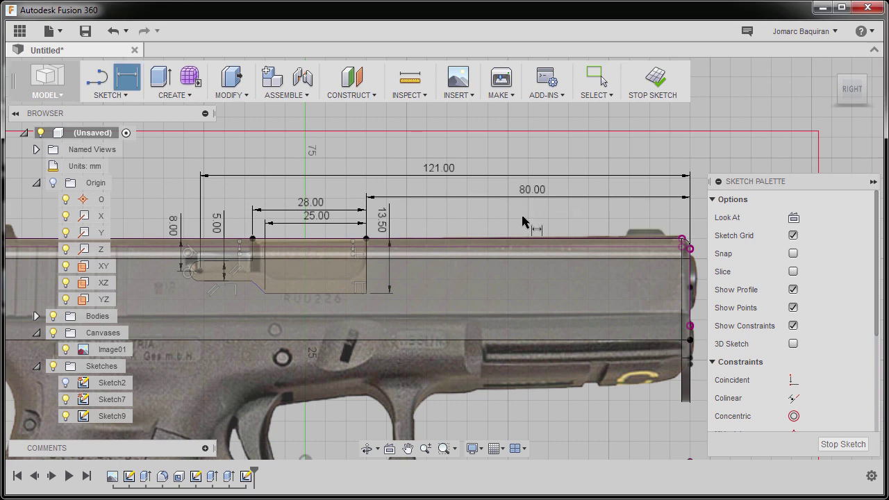
key(Escape)
Step: Apply a Horizontal/Vertical constraint aligning the slot's lower corner, where the chamfer line starts, vertically with the slot's upper corner
click(366, 292)
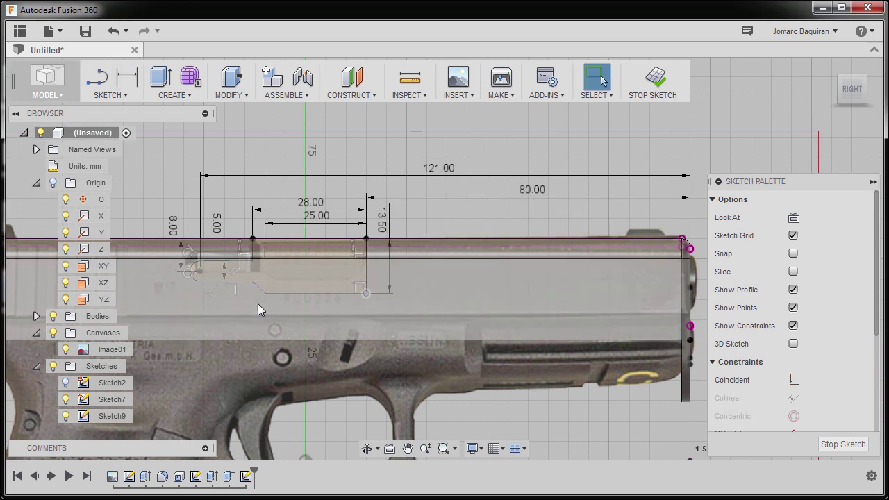
mouse_move(253, 283)
mouse_down()
mouse_move(253, 312)
mouse_move(267, 271)
mouse_move(253, 289)
mouse_up()
key(d)
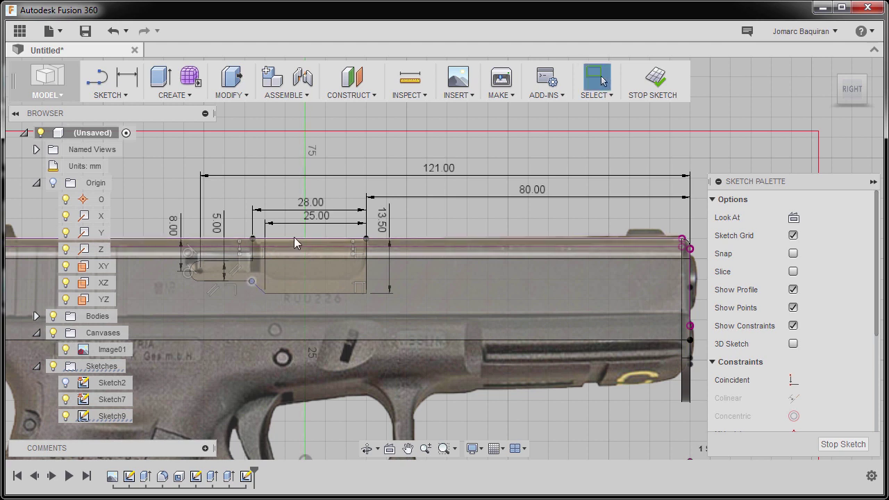
click(239, 268)
scroll(259, 270, up, 6)
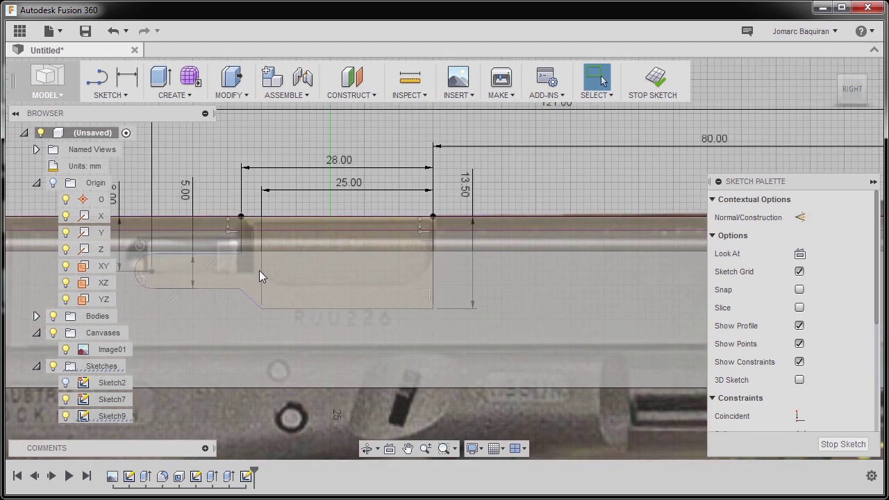
click(428, 169)
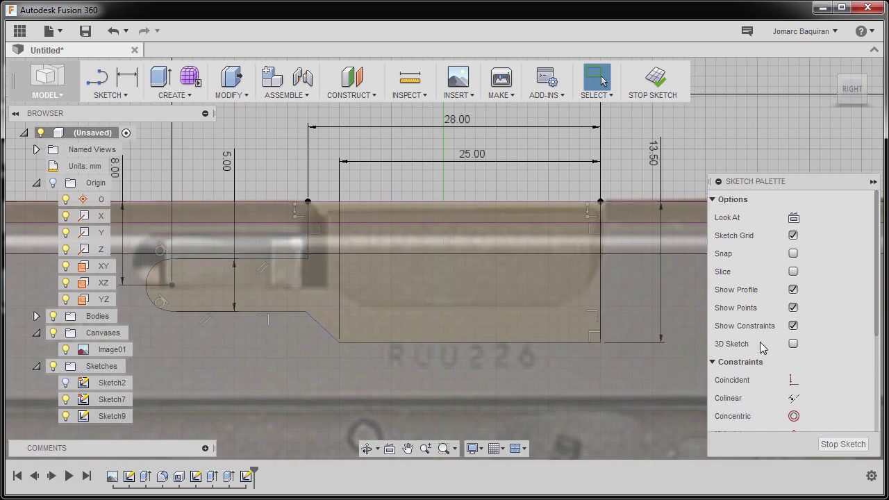
scroll(781, 355, down, 5)
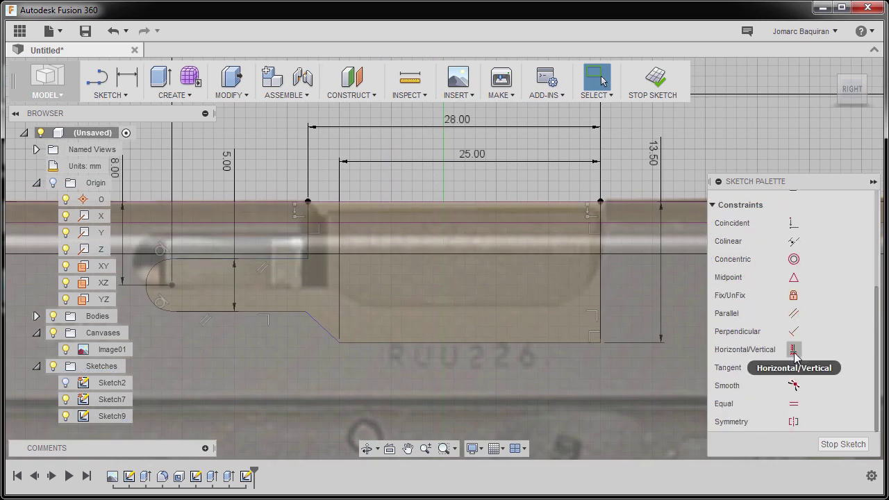
click(794, 350)
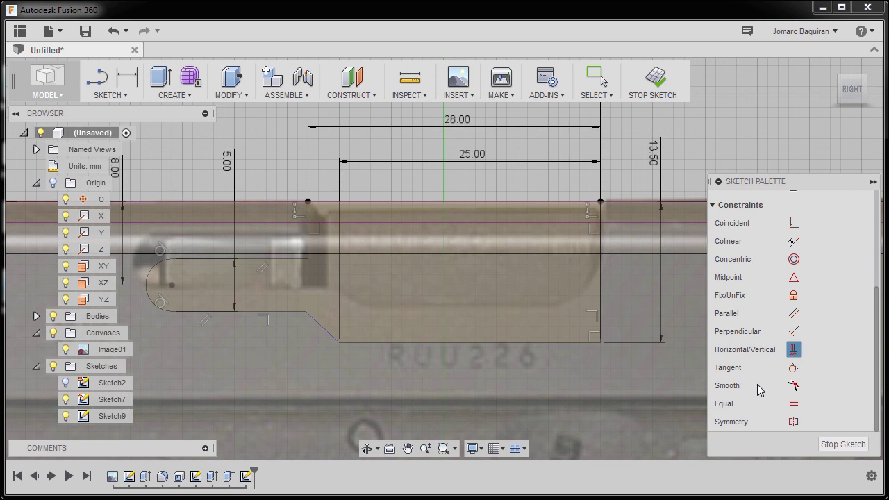
click(304, 312)
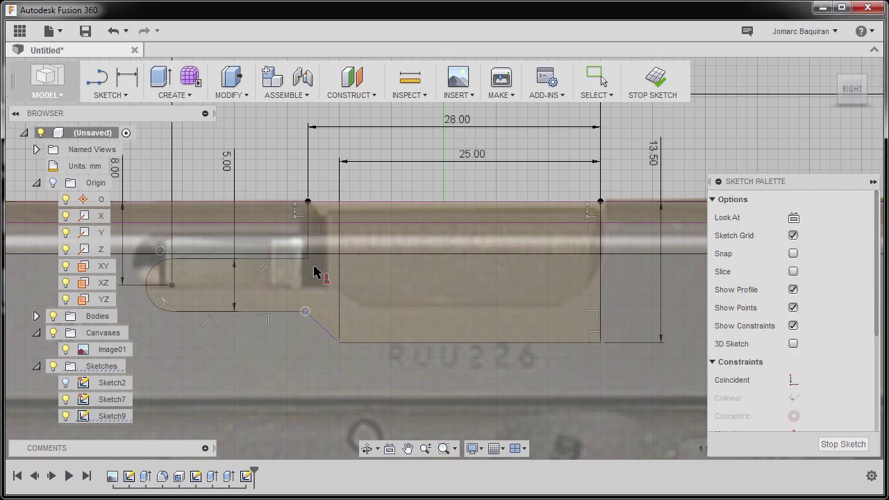
click(309, 260)
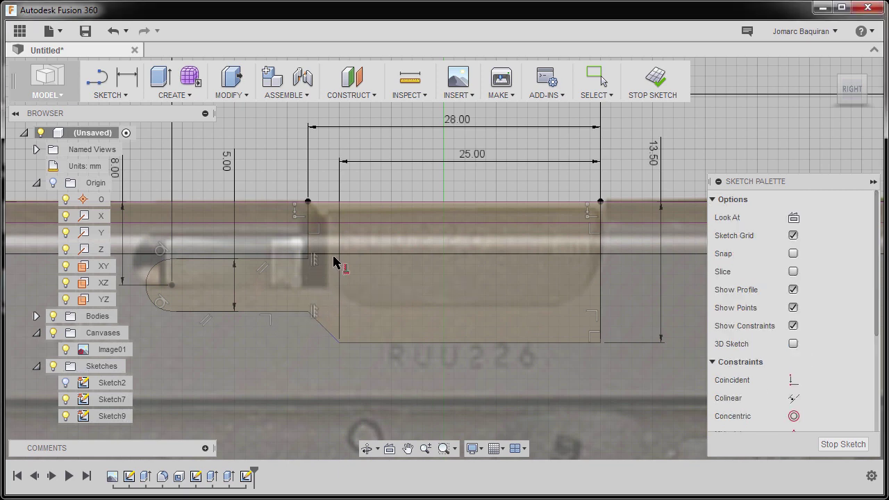
key(Escape)
click(309, 313)
click(340, 343)
scroll(388, 261, down, 1)
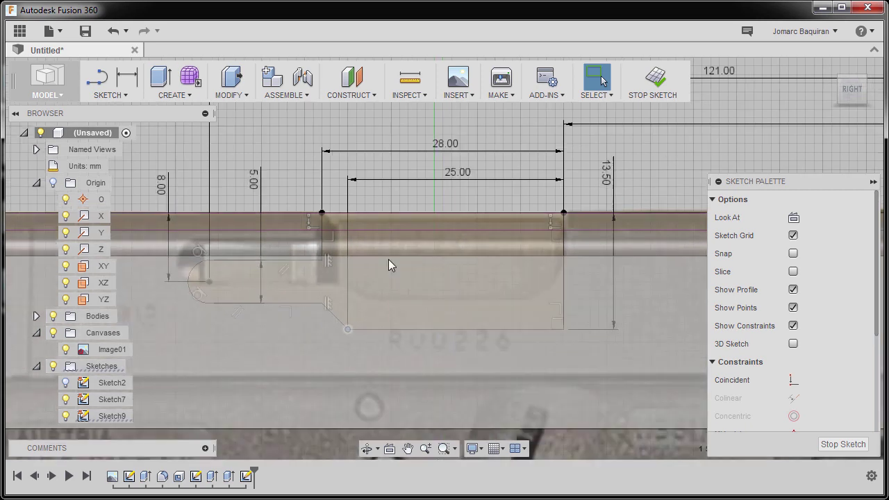
scroll(386, 261, down, 3)
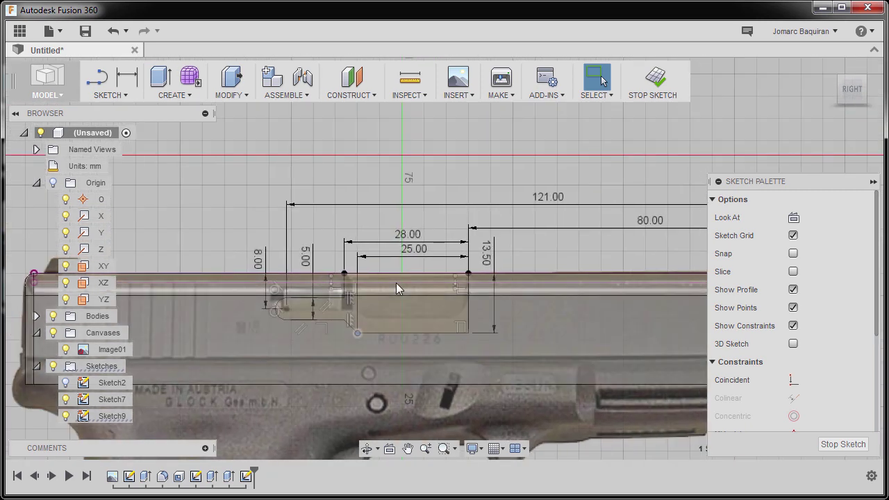
click(468, 332)
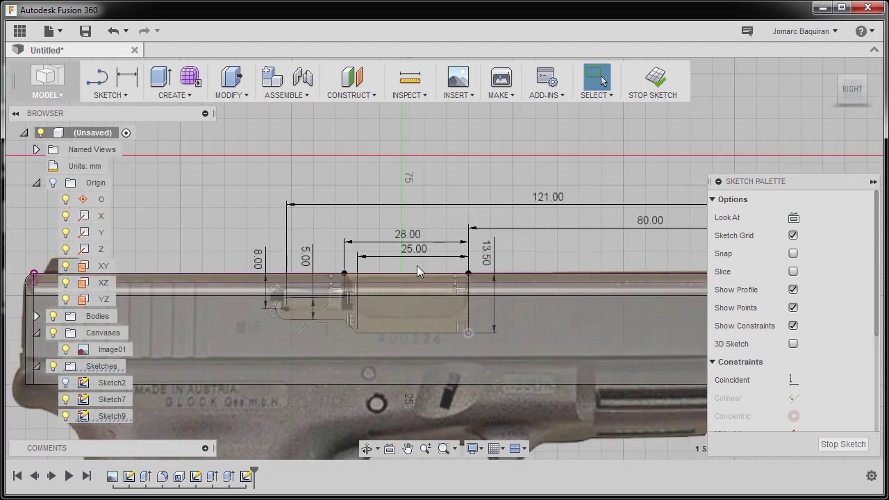
Step: Extrude both regions of the ejection port profile as a cut, outward through the slide's side by about 57.8 mm
key(e)
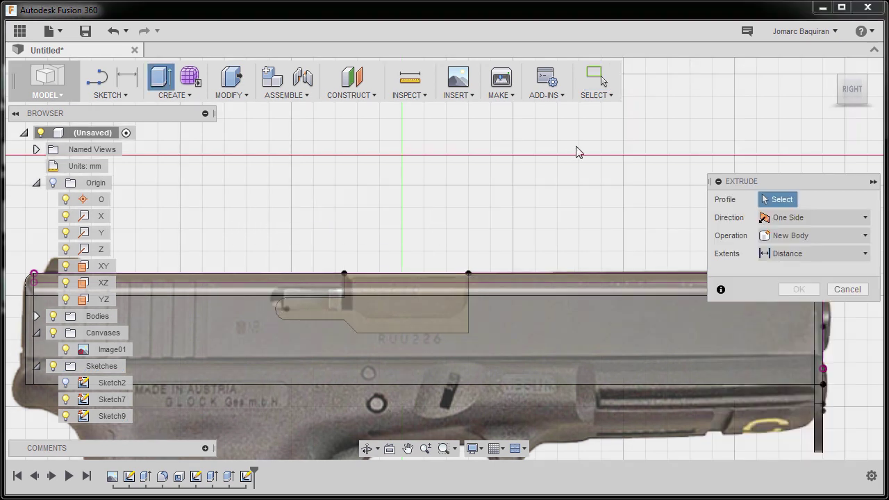
click(601, 96)
mouse_move(234, 194)
mouse_down()
mouse_move(383, 332)
mouse_move(496, 351)
mouse_up()
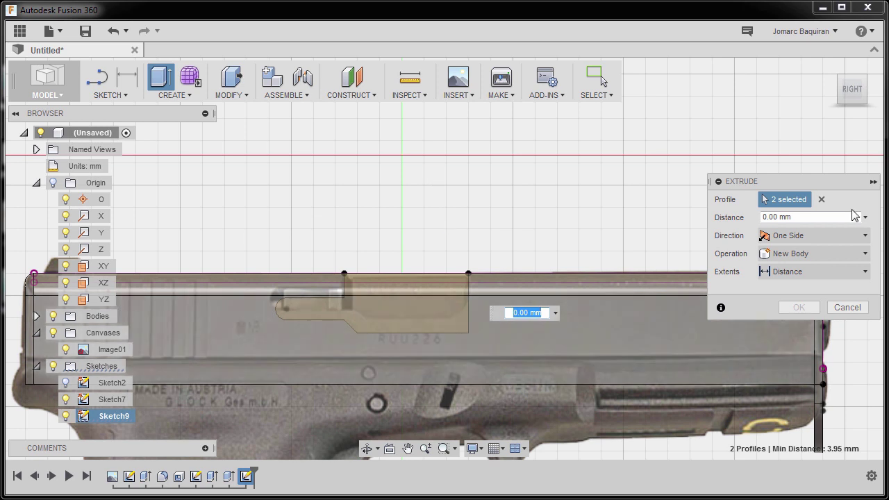
shift+middle_drag(493, 196, 467, 273)
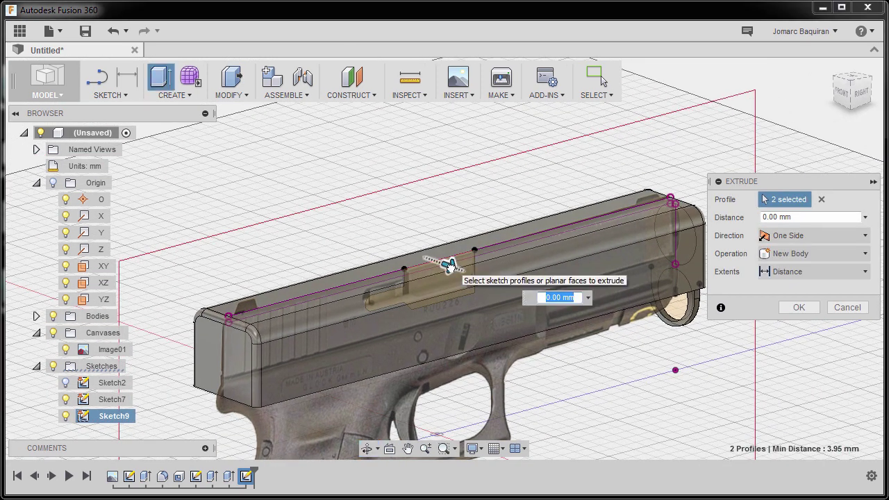
drag(450, 266, 573, 317)
shift+middle_drag(541, 256, 515, 289)
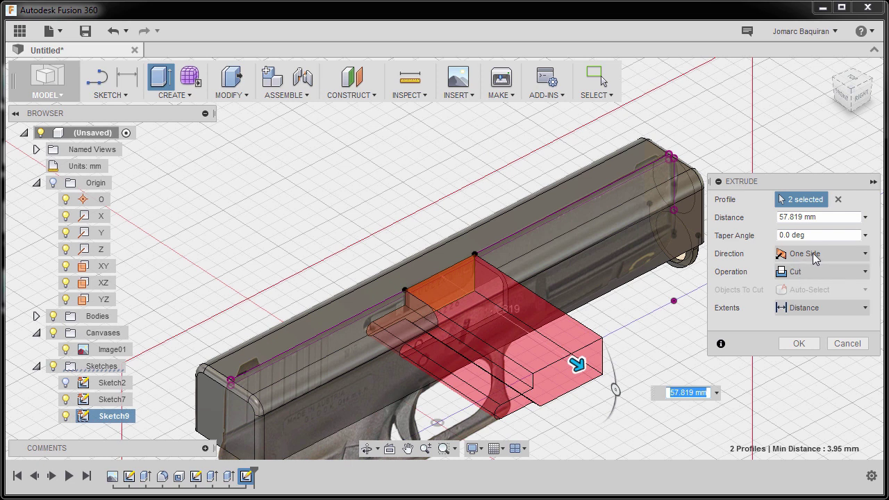
Step: Change the ejection port cut to a two-sided extrude and set its inward distance across the slide's top to 9 mm
click(854, 255)
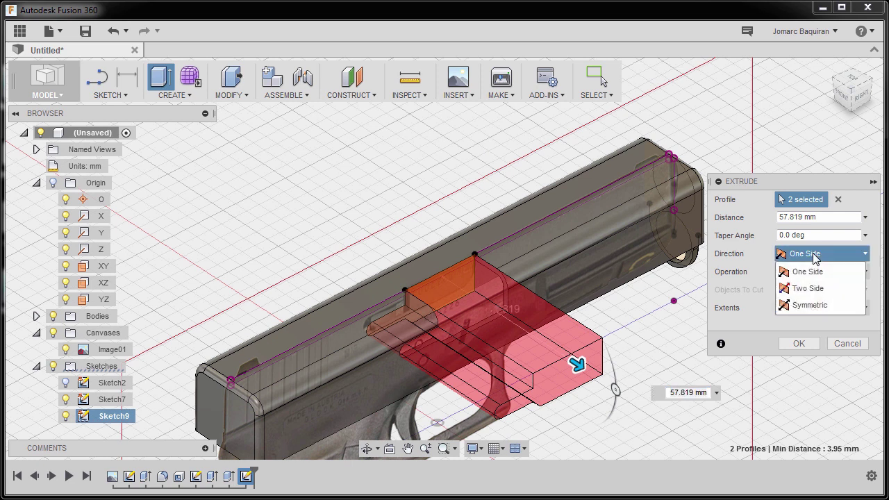
click(812, 289)
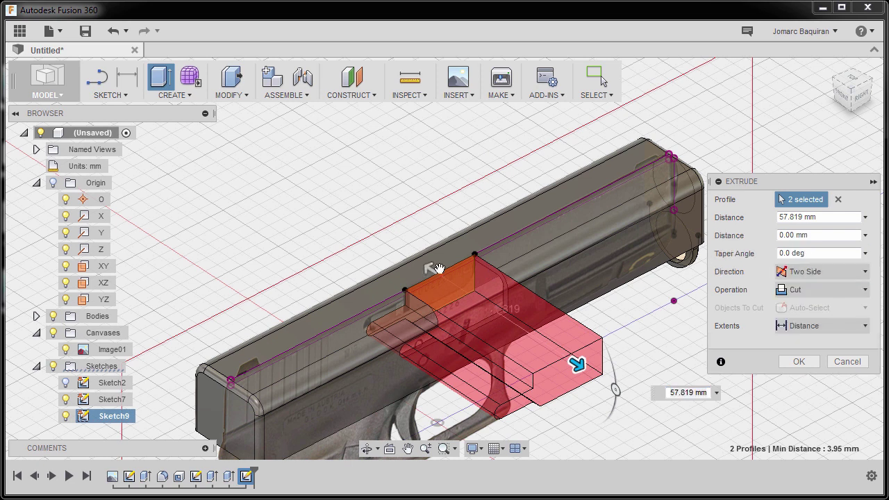
drag(424, 268, 406, 255)
scroll(443, 277, down, 1)
scroll(442, 278, up, 5)
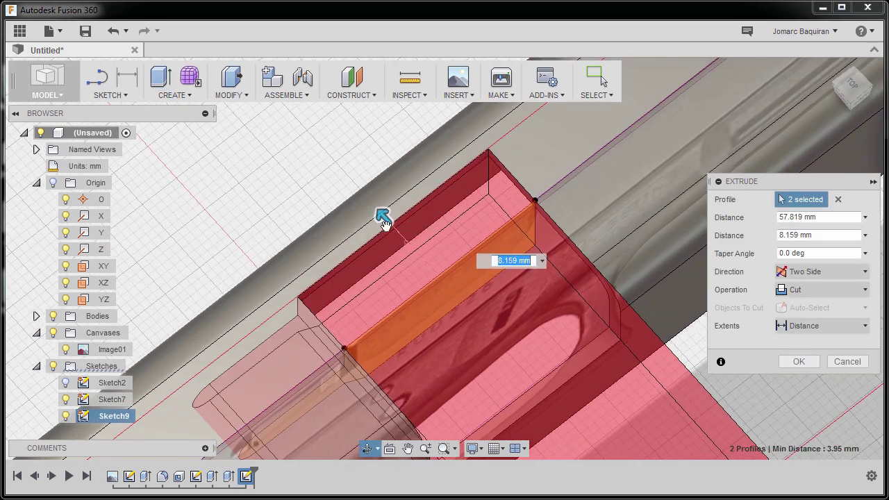
drag(382, 219, 373, 205)
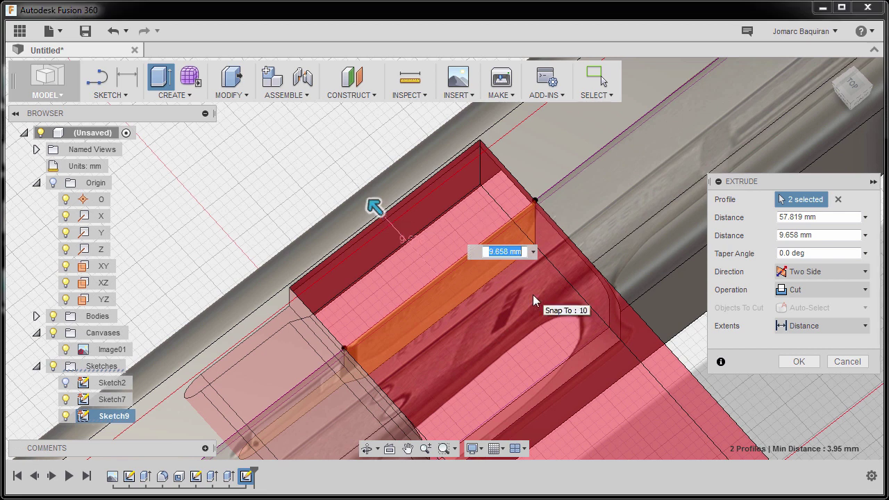
text(9)
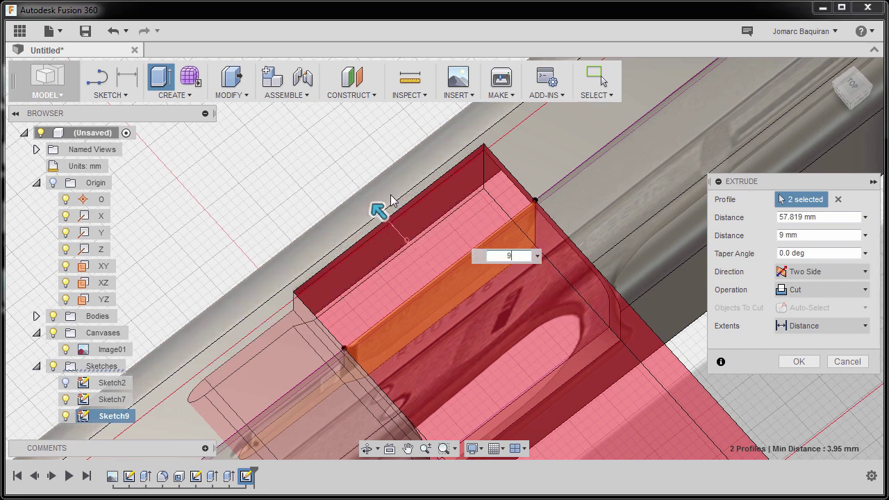
Step: Set the cut's outward distance through the slide's side to 40 mm and complete the extrude
scroll(390, 198, down, 2)
shift+middle_drag(425, 243, 490, 263)
scroll(425, 235, down, 2)
scroll(468, 273, down, 1)
drag(618, 345, 559, 309)
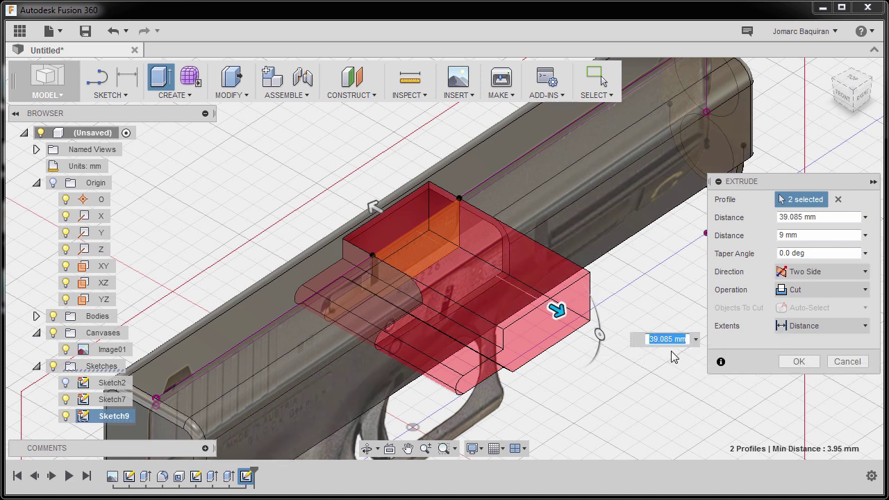
key(Return)
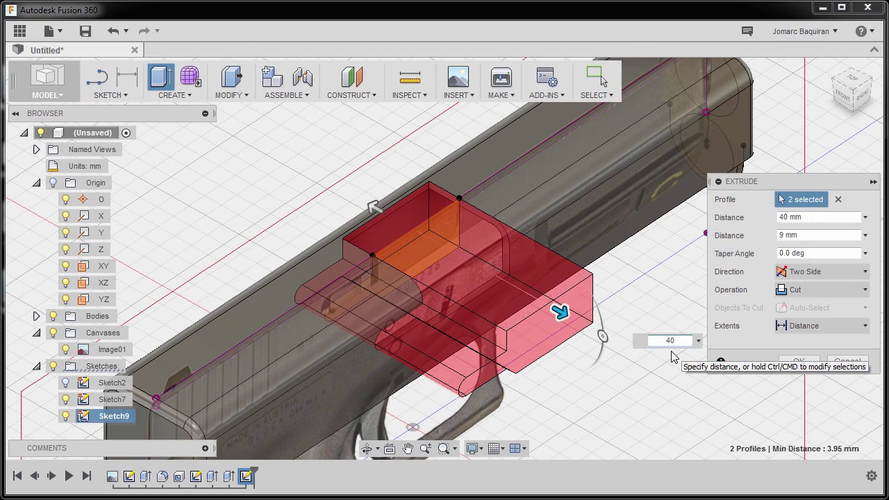
mouse_move(581, 345)
shift+middle_down()
mouse_move(541, 289)
mouse_move(585, 327)
mouse_move(583, 336)
shift+middle_up()
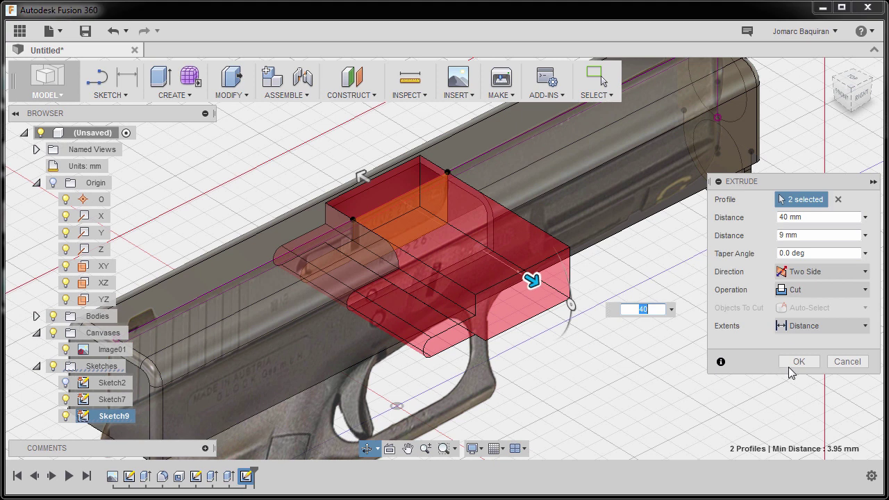
click(799, 361)
Step: Hide the reference canvases so that only the slide body with its ejection port is displayed
shift+middle_drag(532, 317, 507, 295)
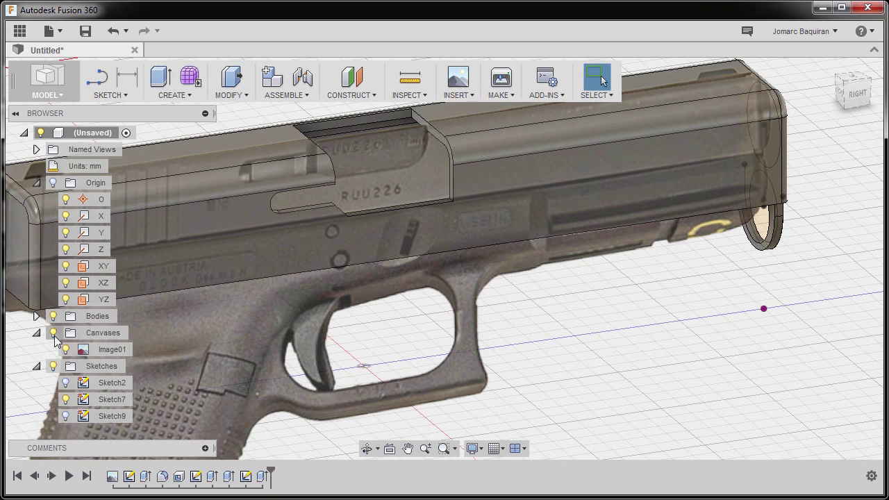
click(67, 349)
shift+middle_drag(403, 268, 541, 274)
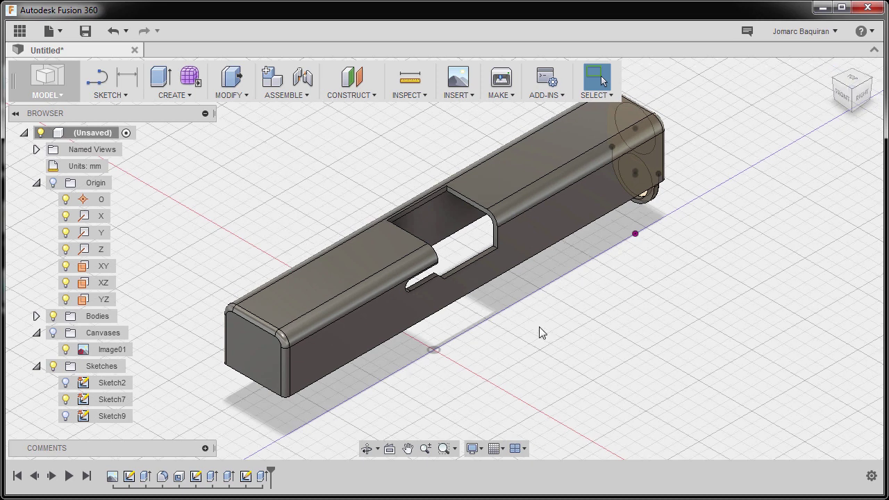
Step: Start a constant-radius fillet on the short edge at the ejection port's lower muzzle-side corner and open its radius for editing
key(f)
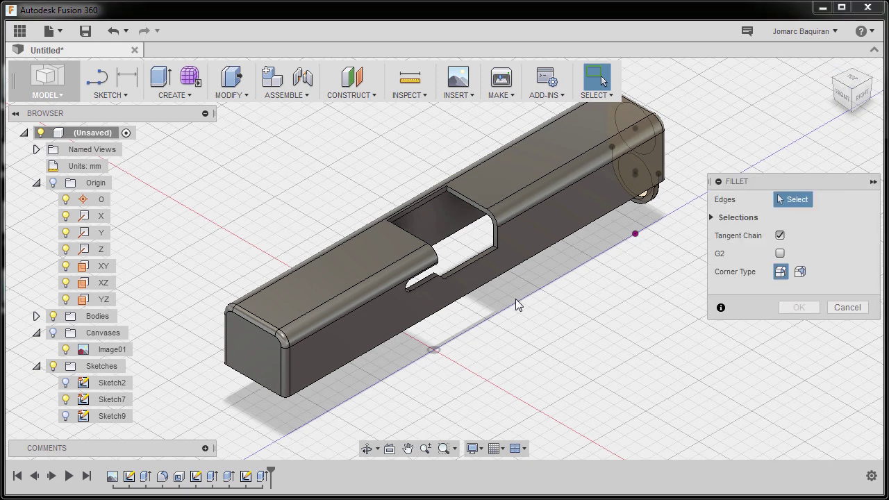
scroll(495, 244, up, 6)
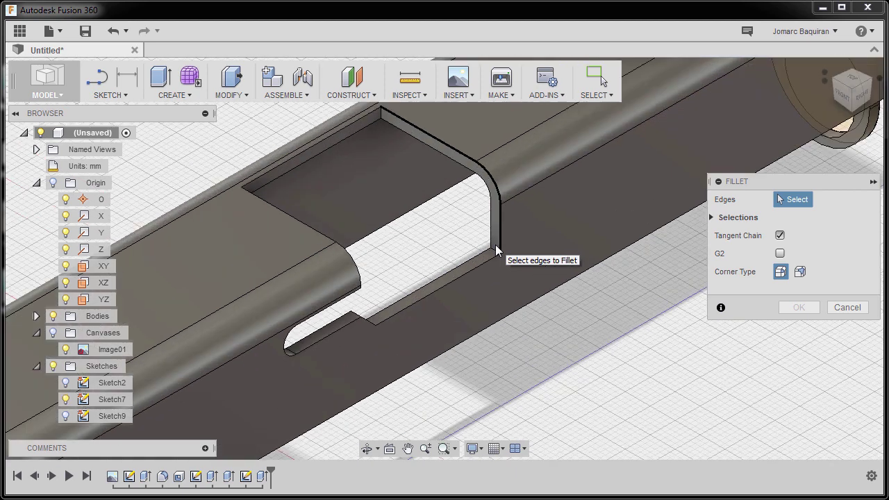
click(496, 257)
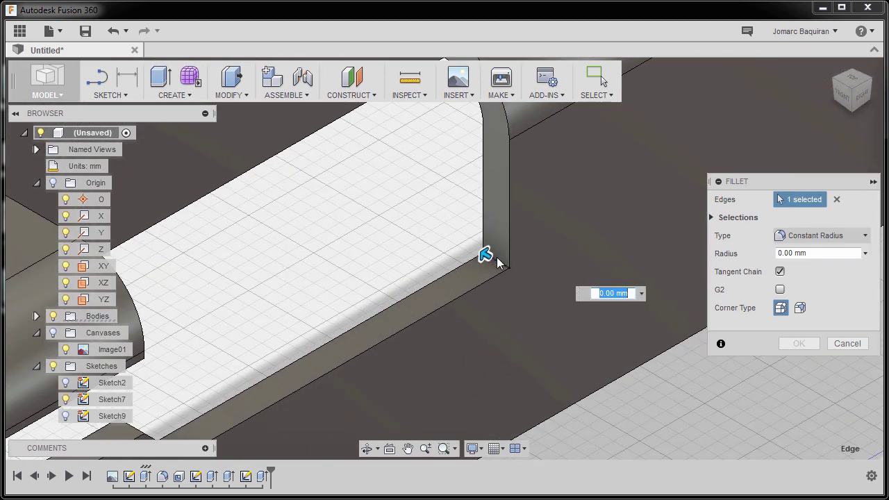
click(808, 253)
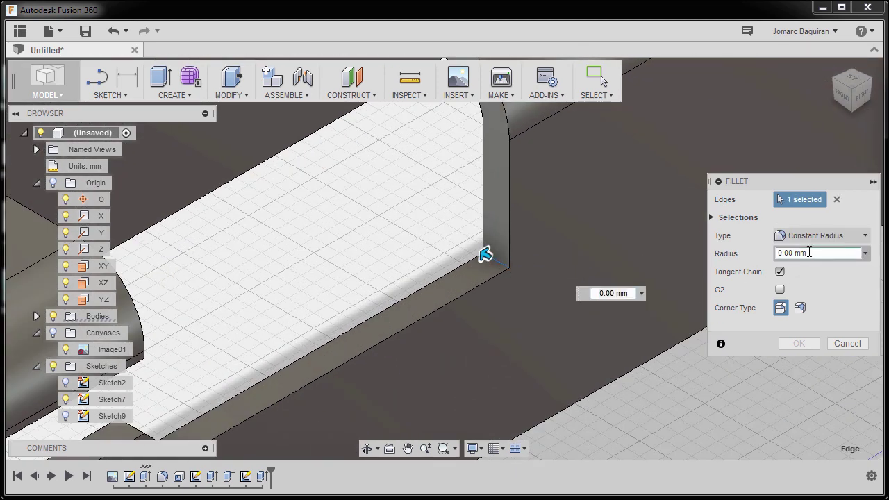